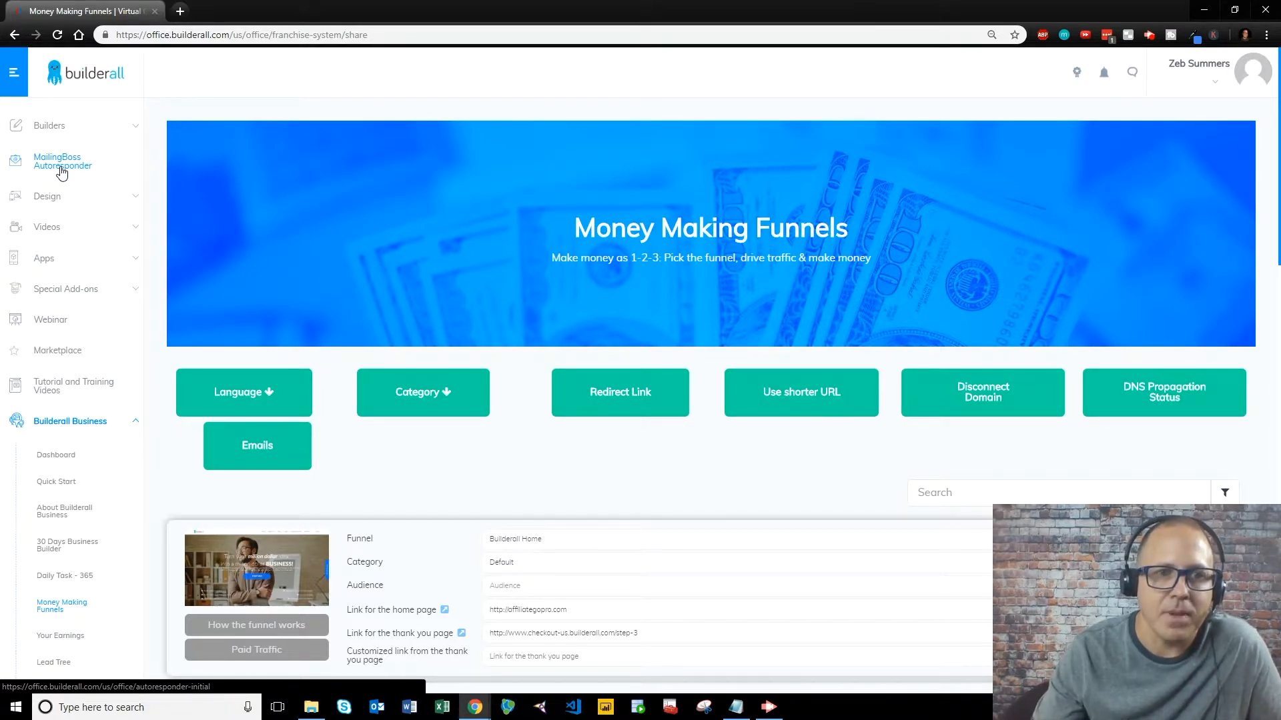
# Go to the MailingBoss Autoresponder section, look over its tutorials, and access the autoresponder dashboard
pyautogui.click(62, 173)
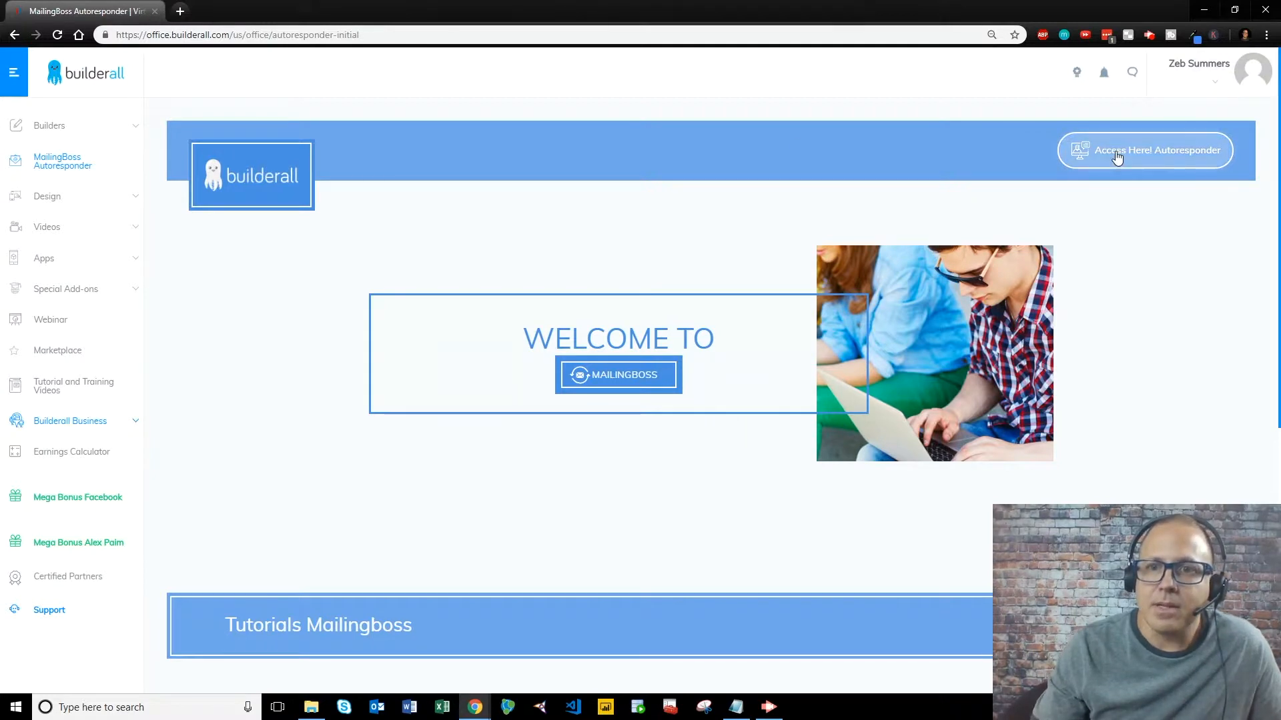
pyautogui.scroll(-7, 728, 385)
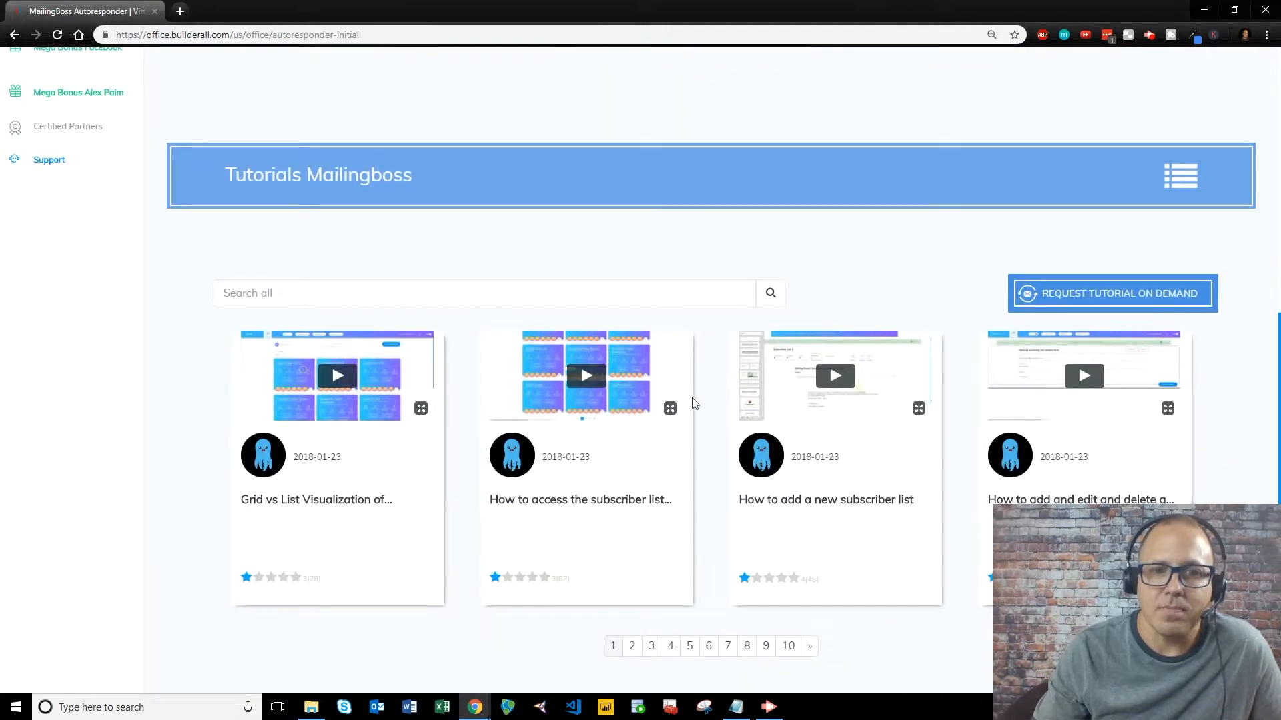
pyautogui.scroll(3, 719, 373)
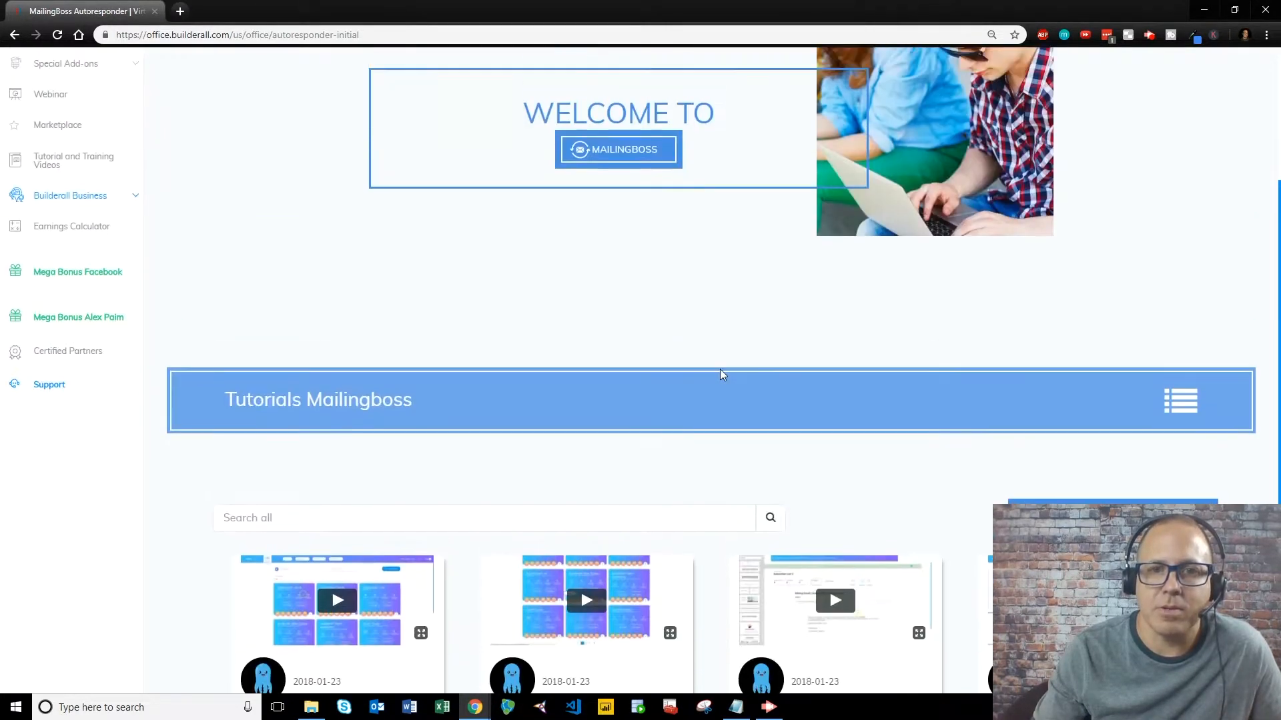
pyautogui.scroll(3, 719, 374)
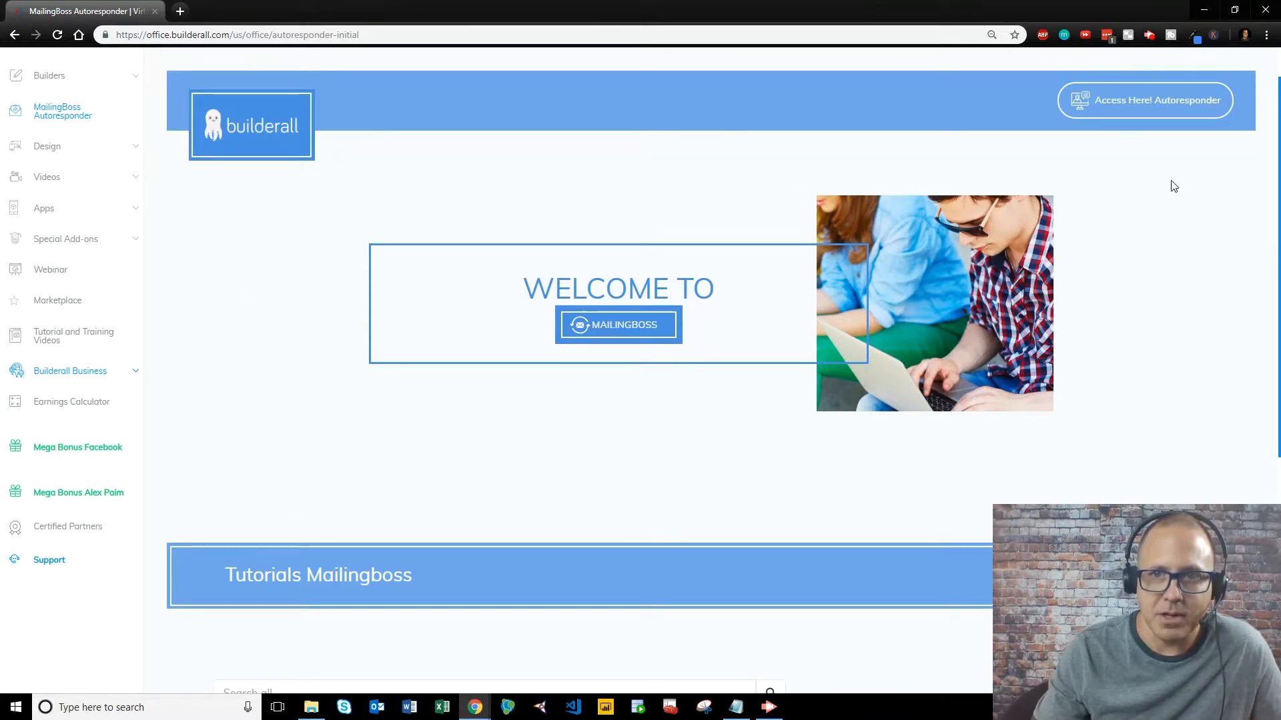
pyautogui.click(1151, 110)
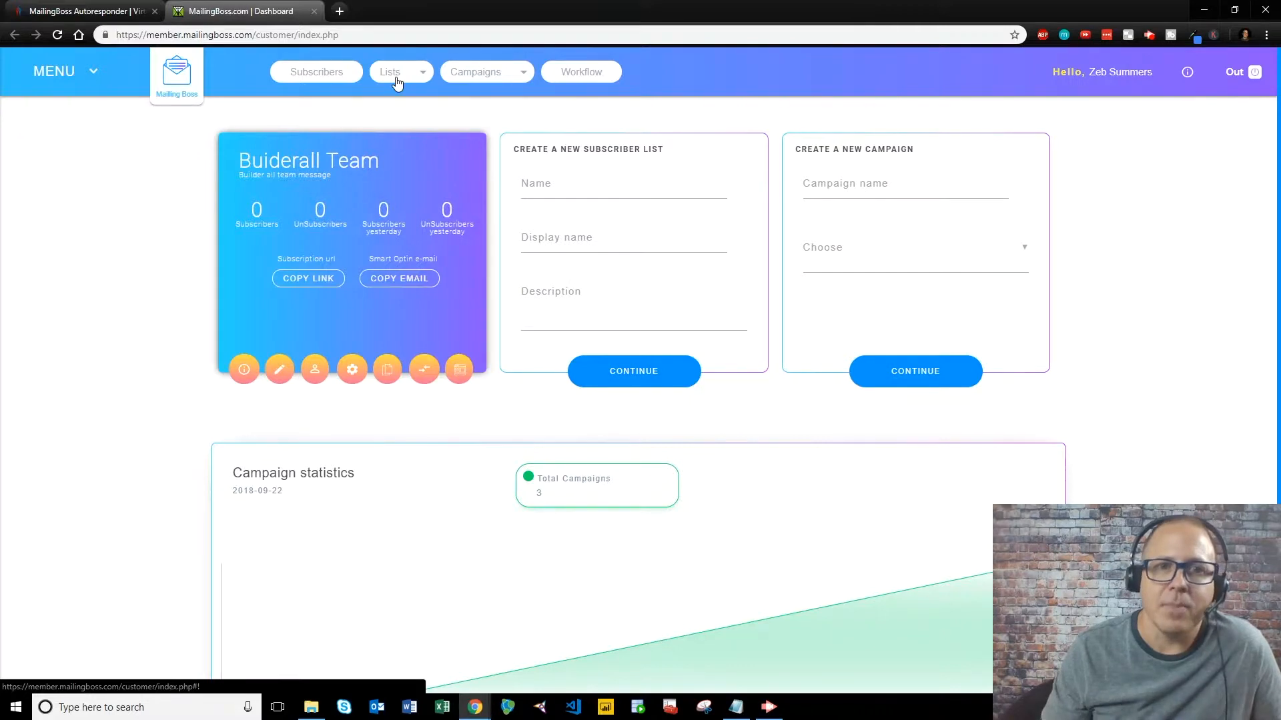
# Start a new subscriber list from the lists overview and name it "test list"
pyautogui.click(465, 74)
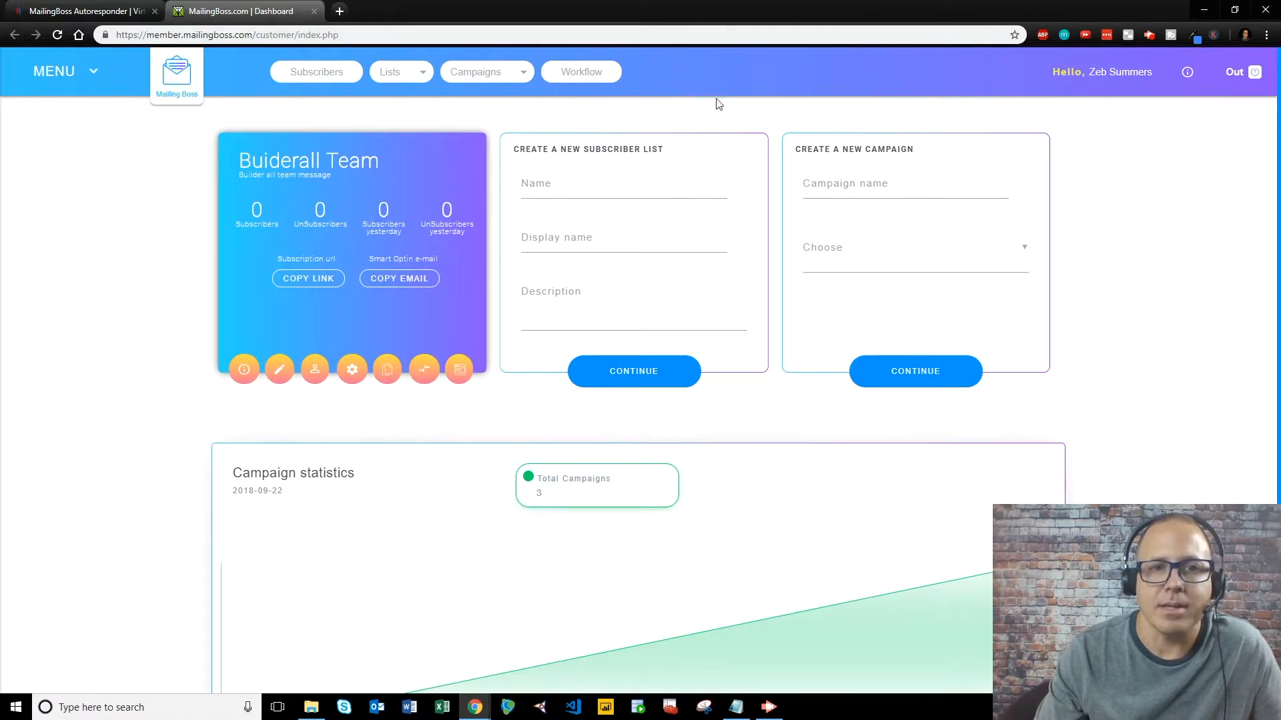
pyautogui.click(412, 79)
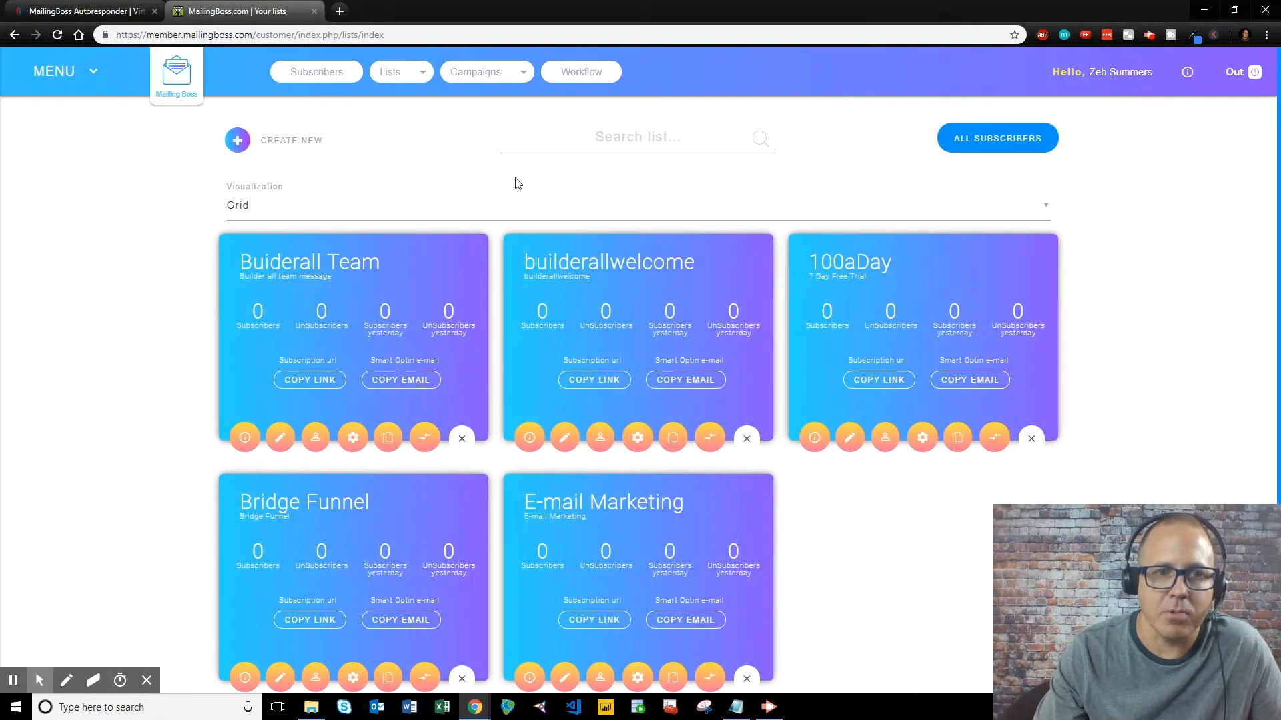
pyautogui.click(238, 142)
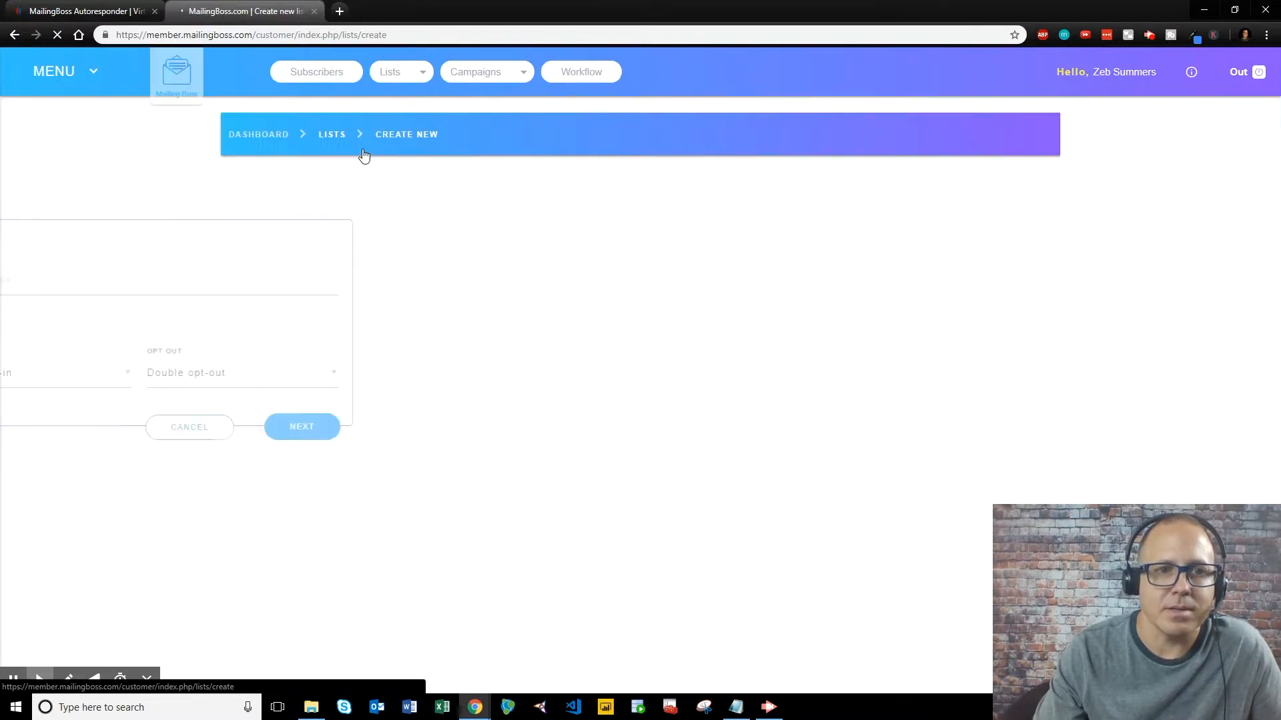
pyautogui.click(352, 283)
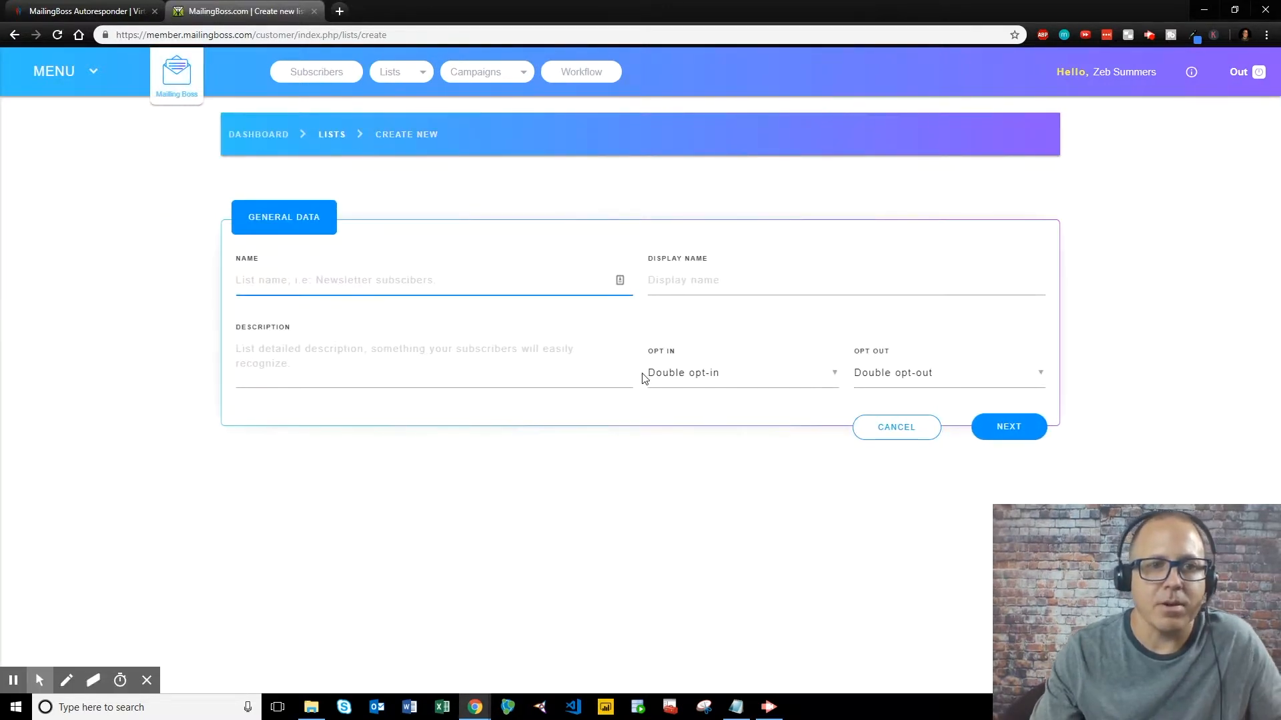
pyautogui.write('t')
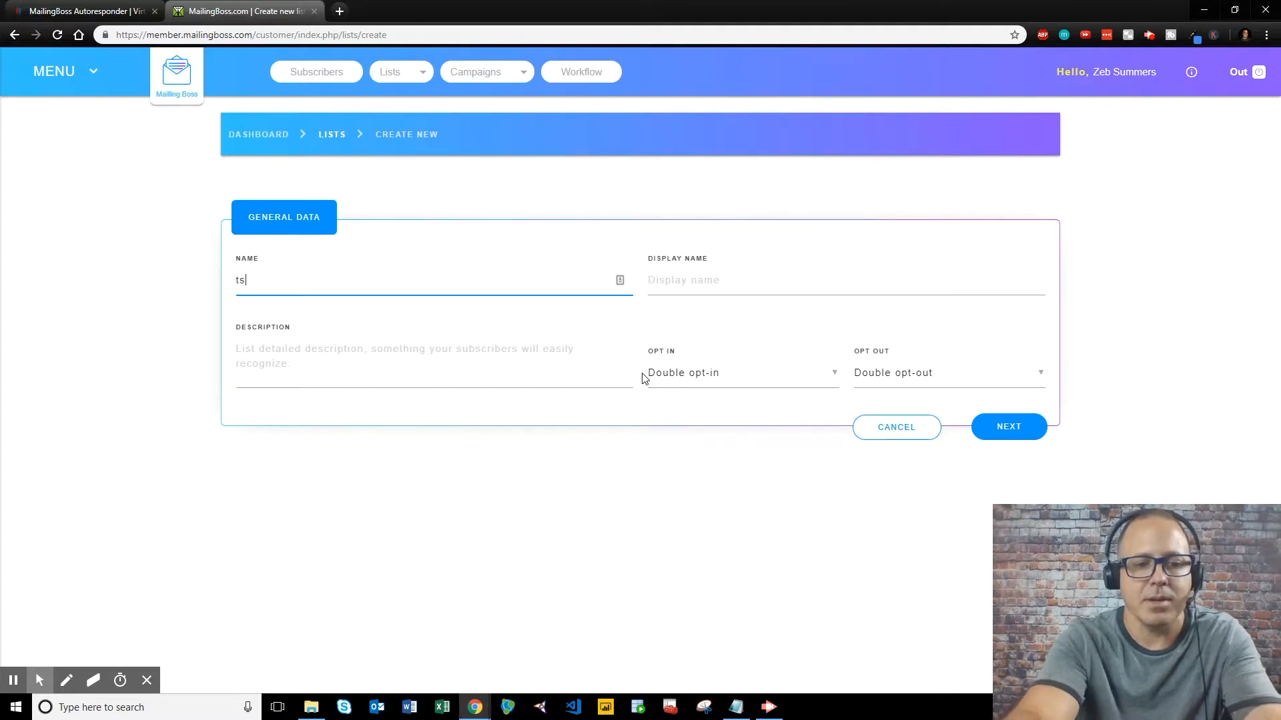
pyautogui.press('BackSpace')
pyautogui.write('test list')
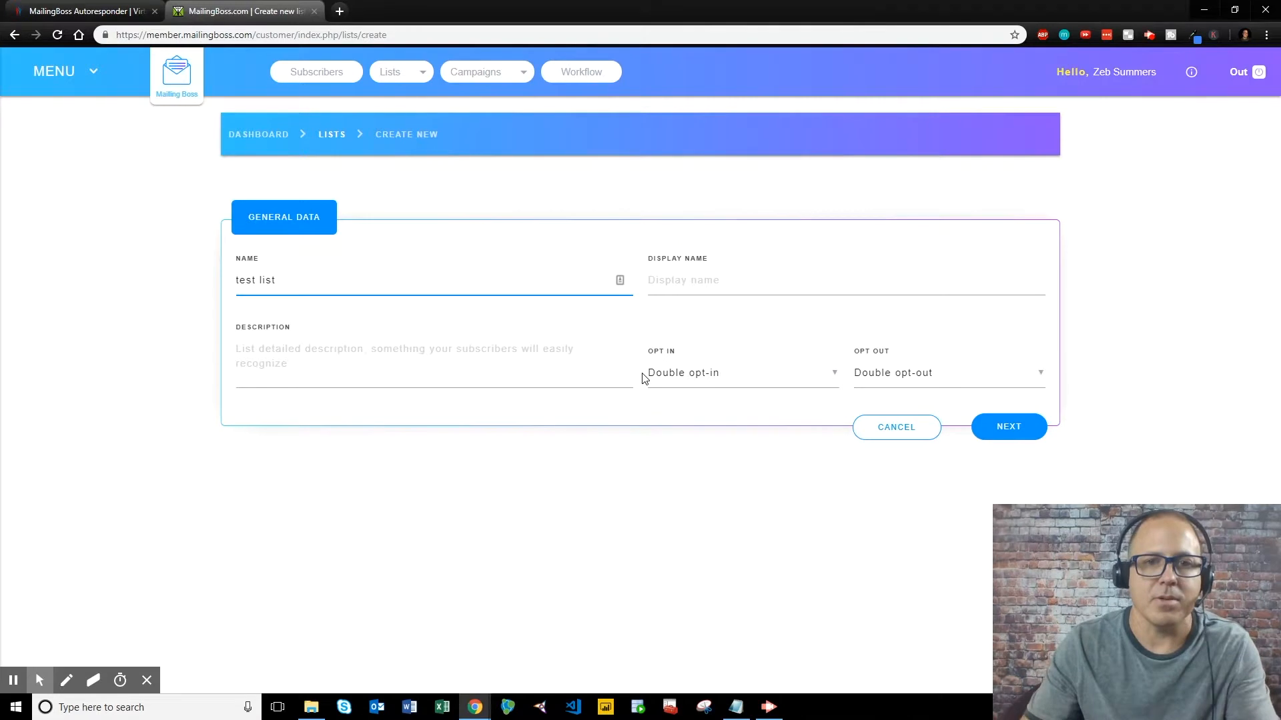
# Give the new list the display name "test list" and the description "description test list"
pyautogui.click(721, 281)
pyautogui.write('tes')
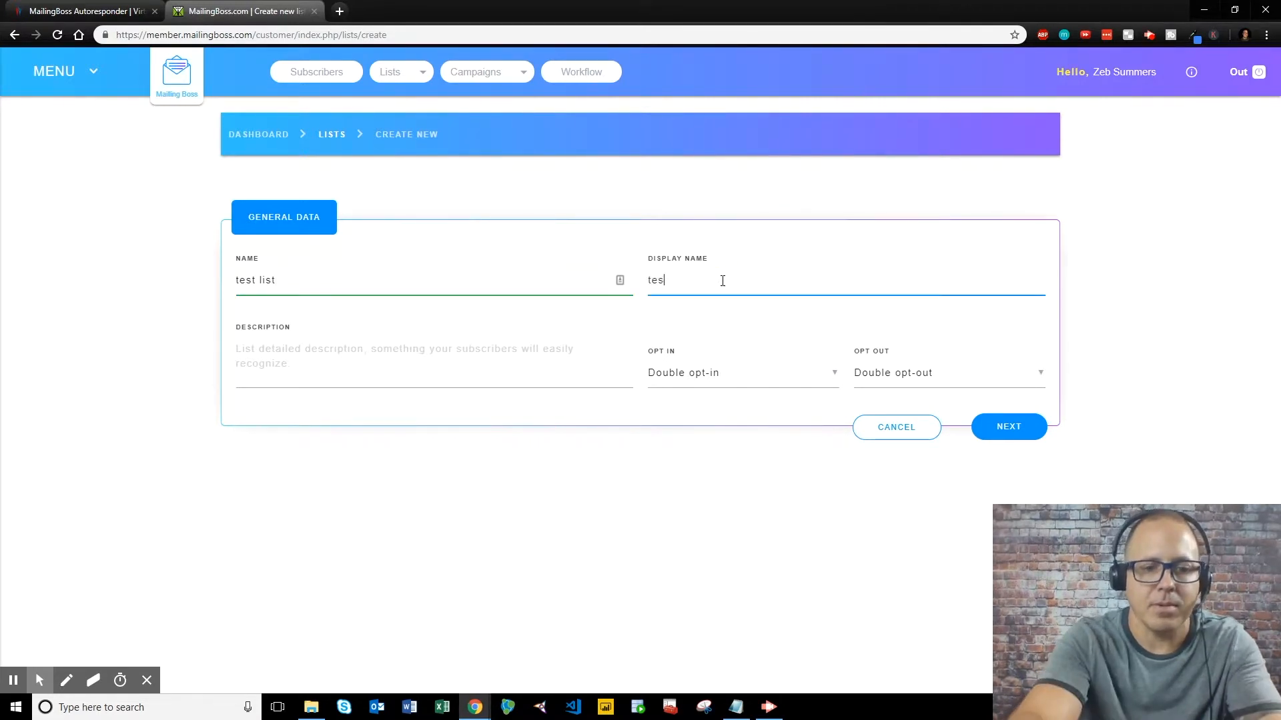
pyautogui.write('t list')
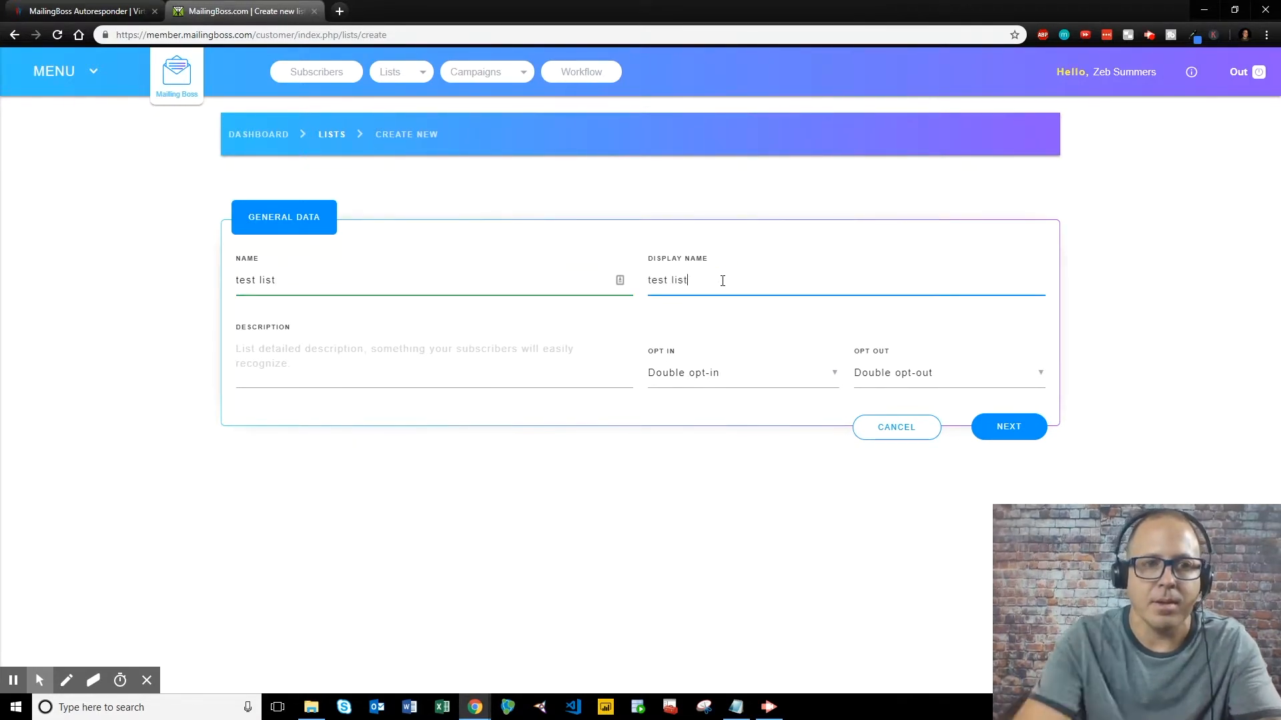
pyautogui.click(443, 375)
pyautogui.write('description test ')
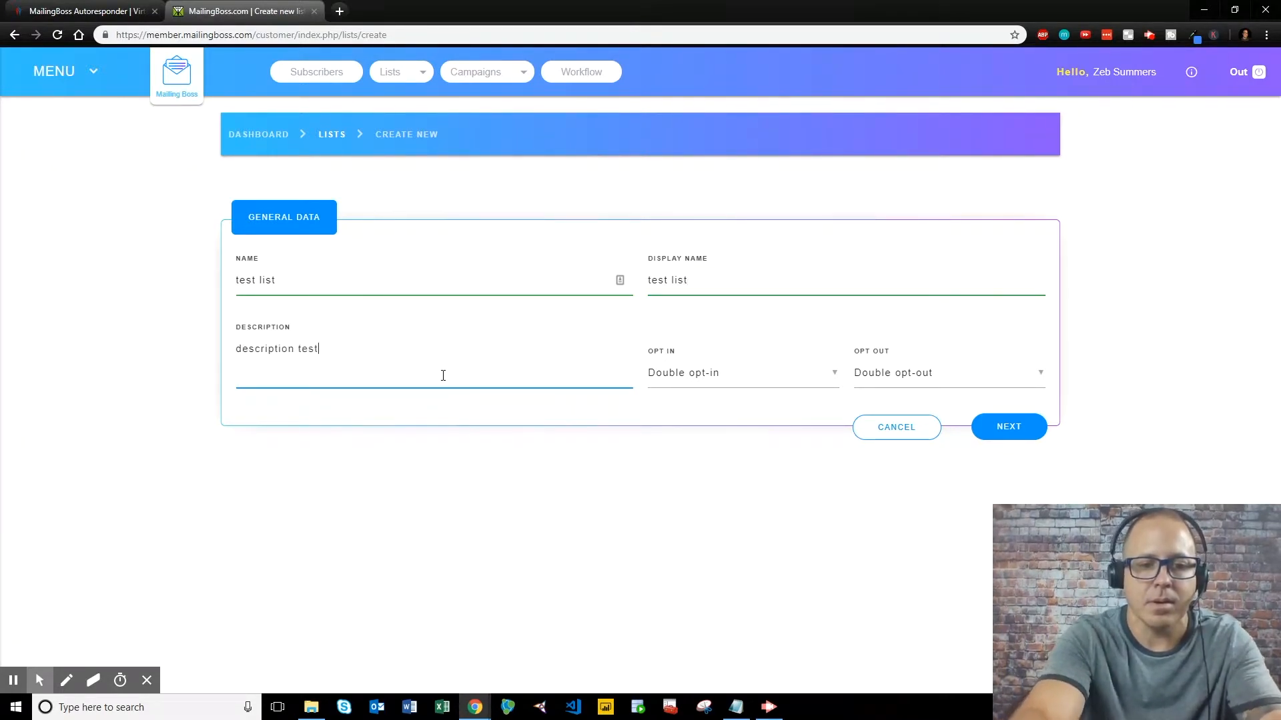
pyautogui.write('list')
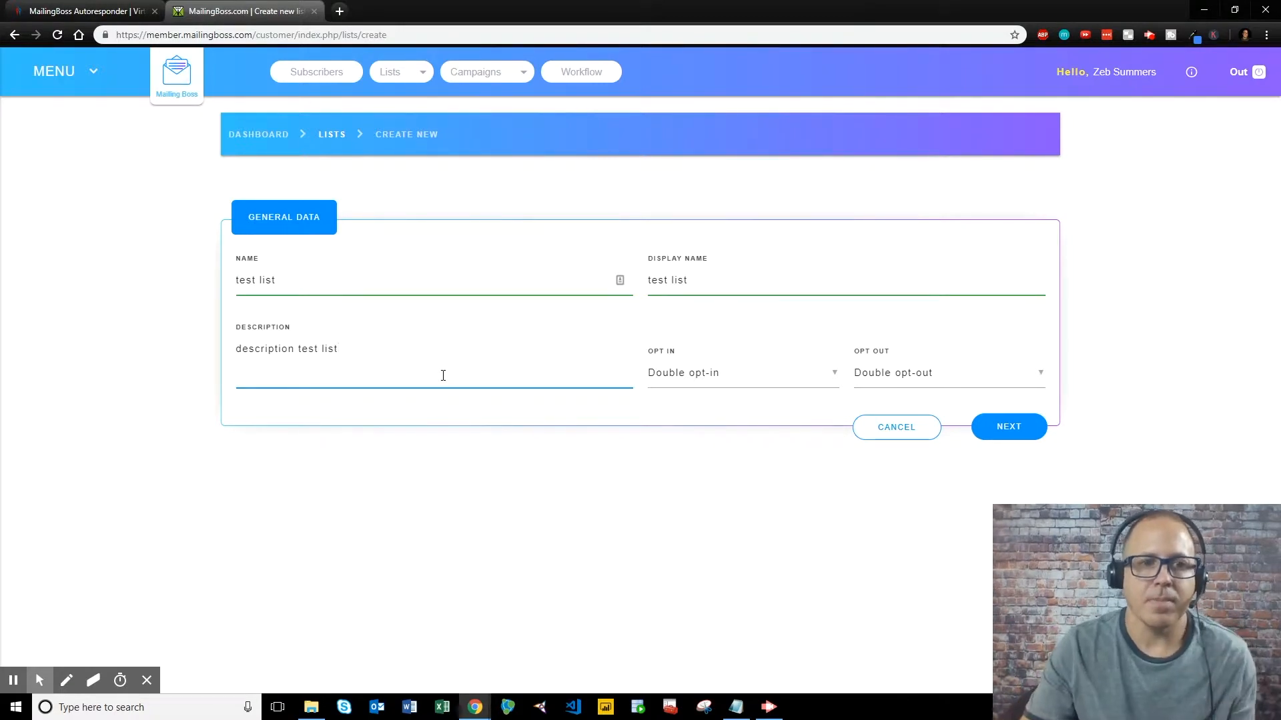
# Keep Double opt-in for the list, set its opt-out to Single opt-out, and continue to the custom fields
pyautogui.click(734, 369)
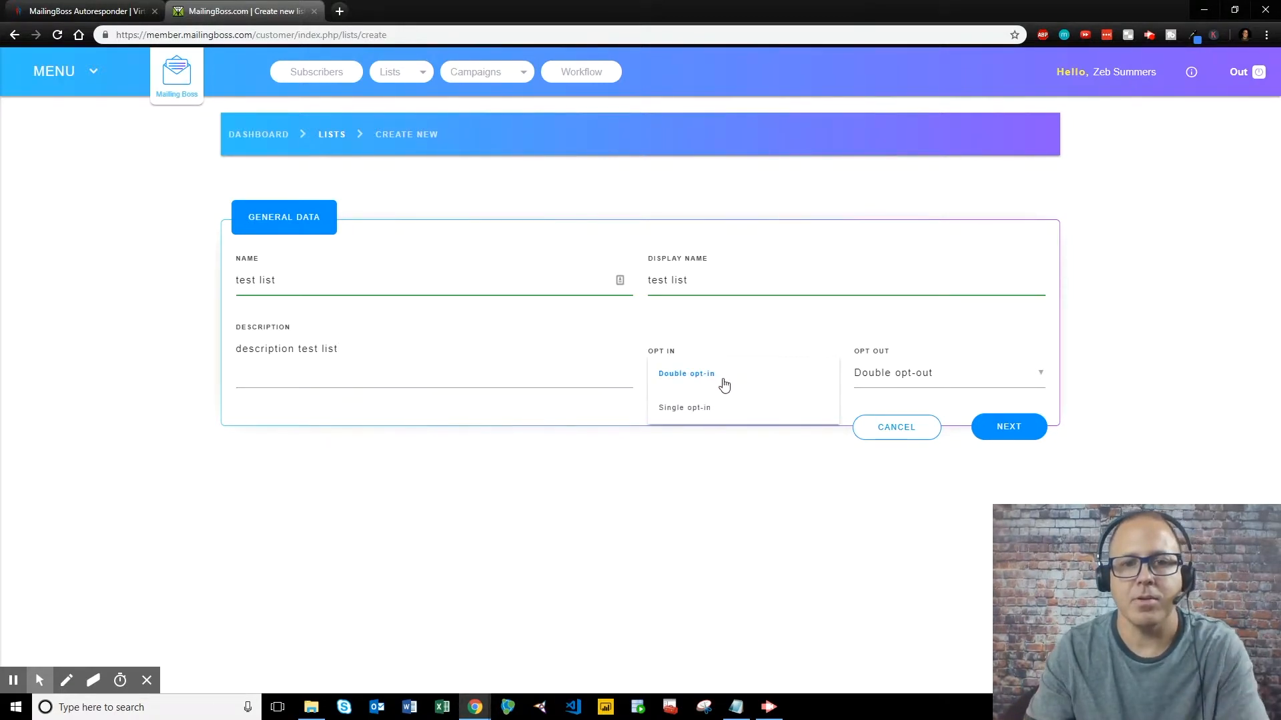
pyautogui.click(935, 379)
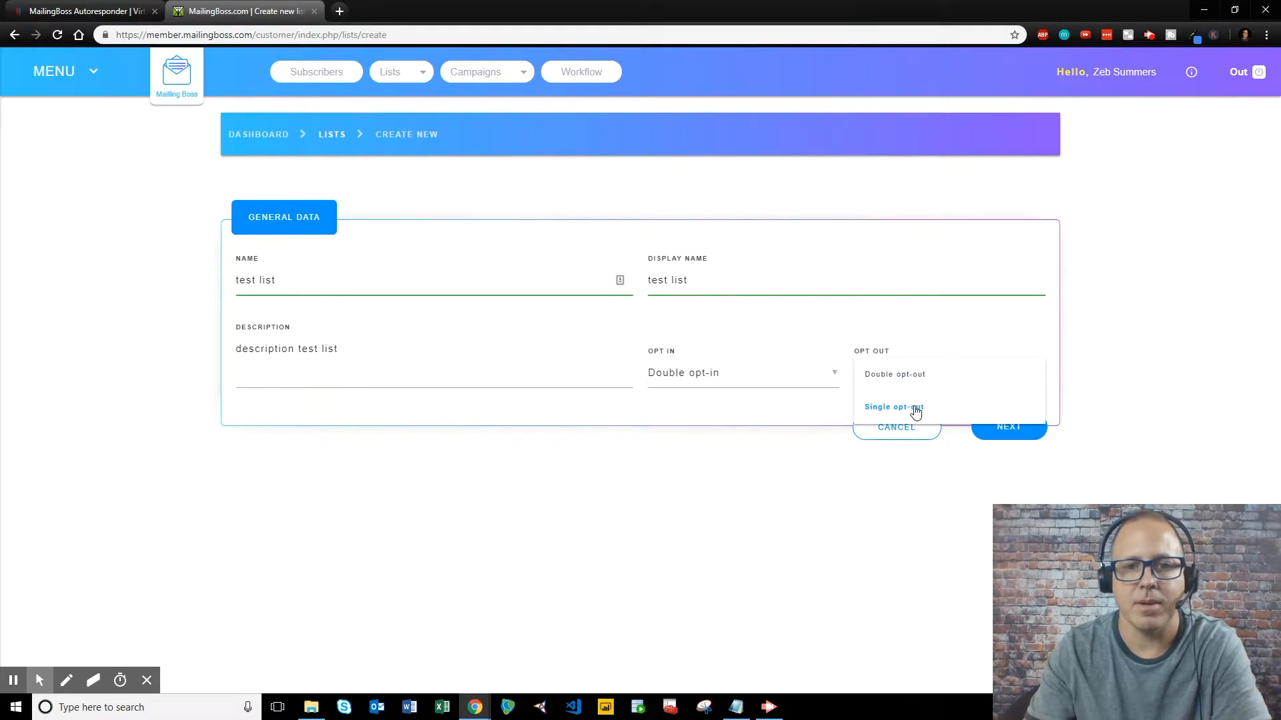
pyautogui.click(715, 371)
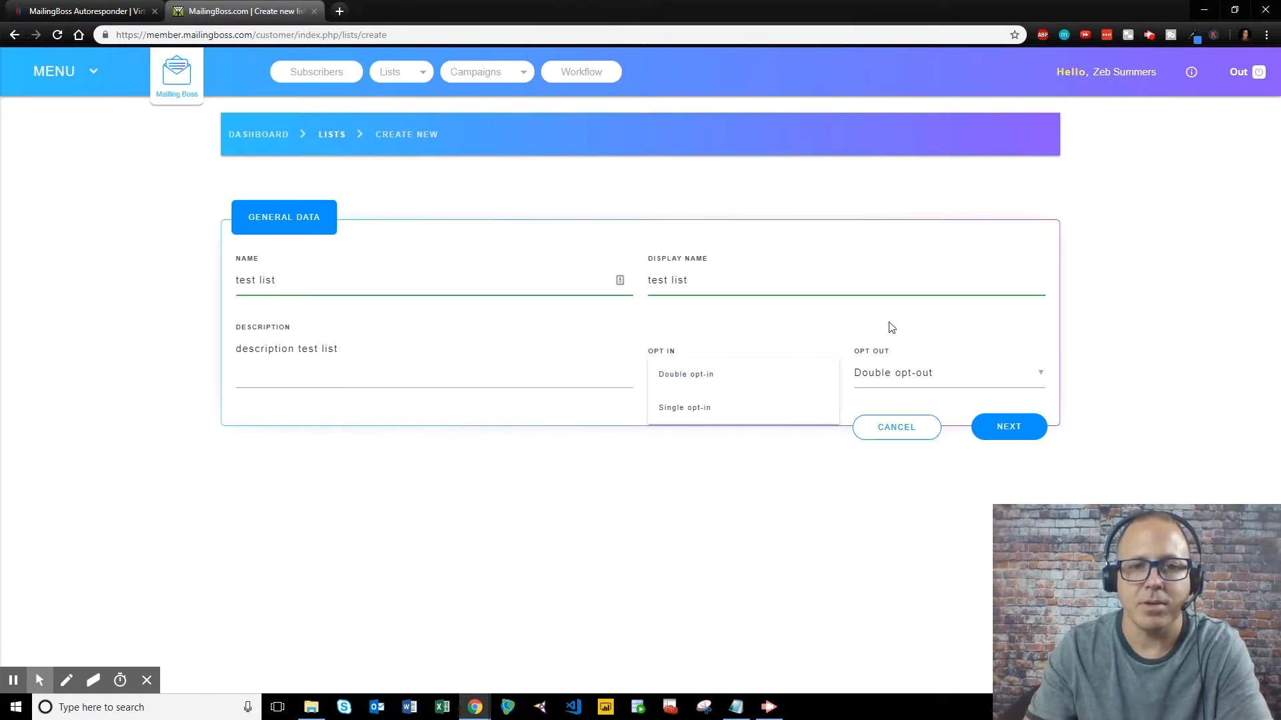
pyautogui.click(920, 380)
pyautogui.click(907, 407)
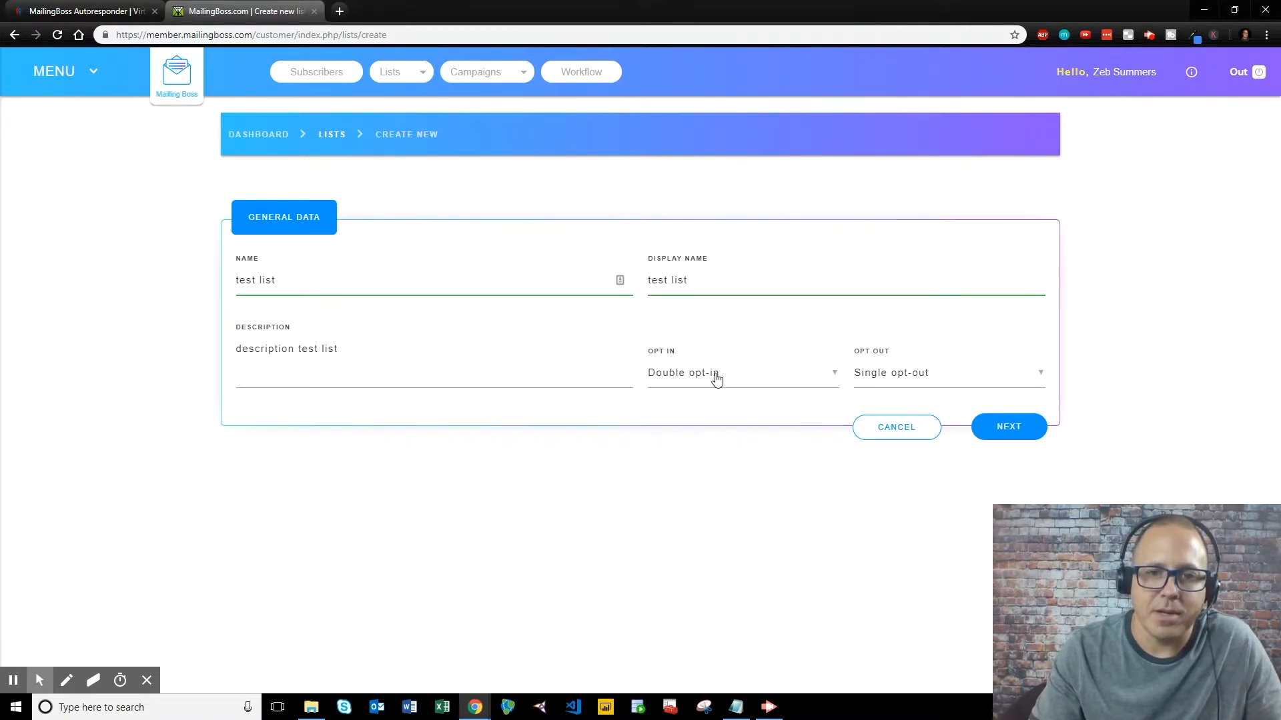
pyautogui.click(994, 436)
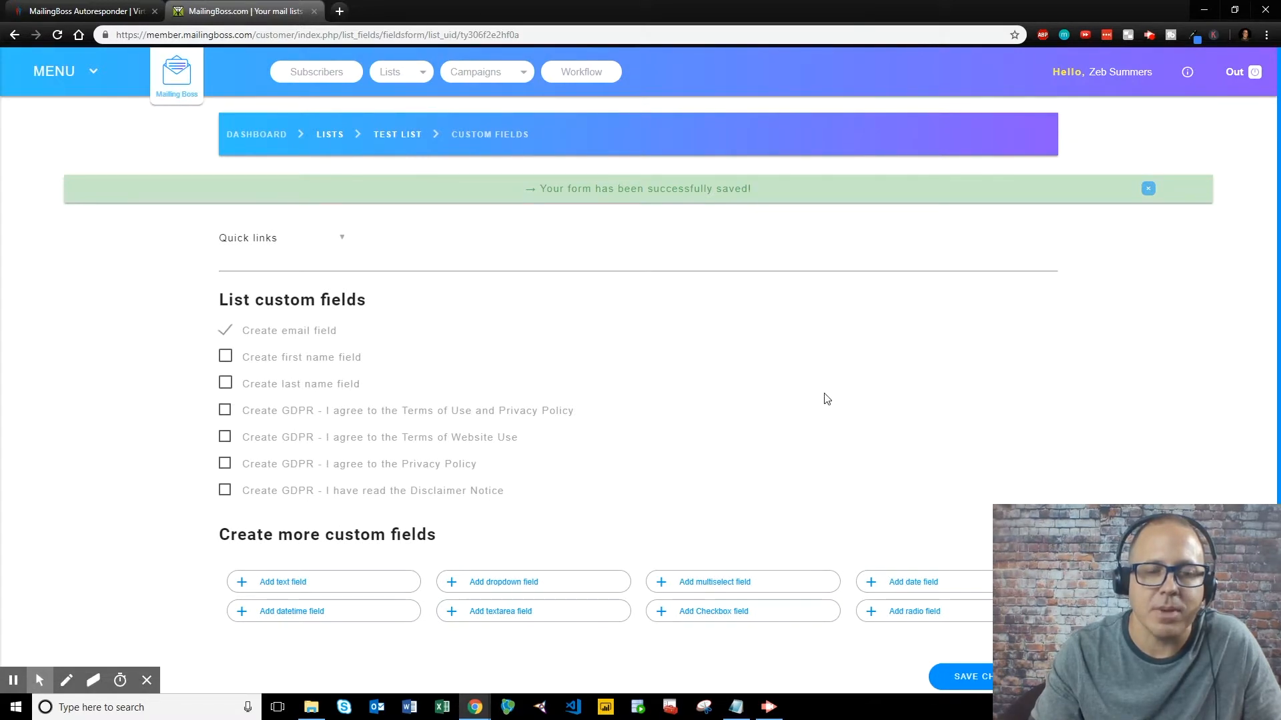
# Include a first name field in the list's custom fields and save the changes
pyautogui.click(248, 358)
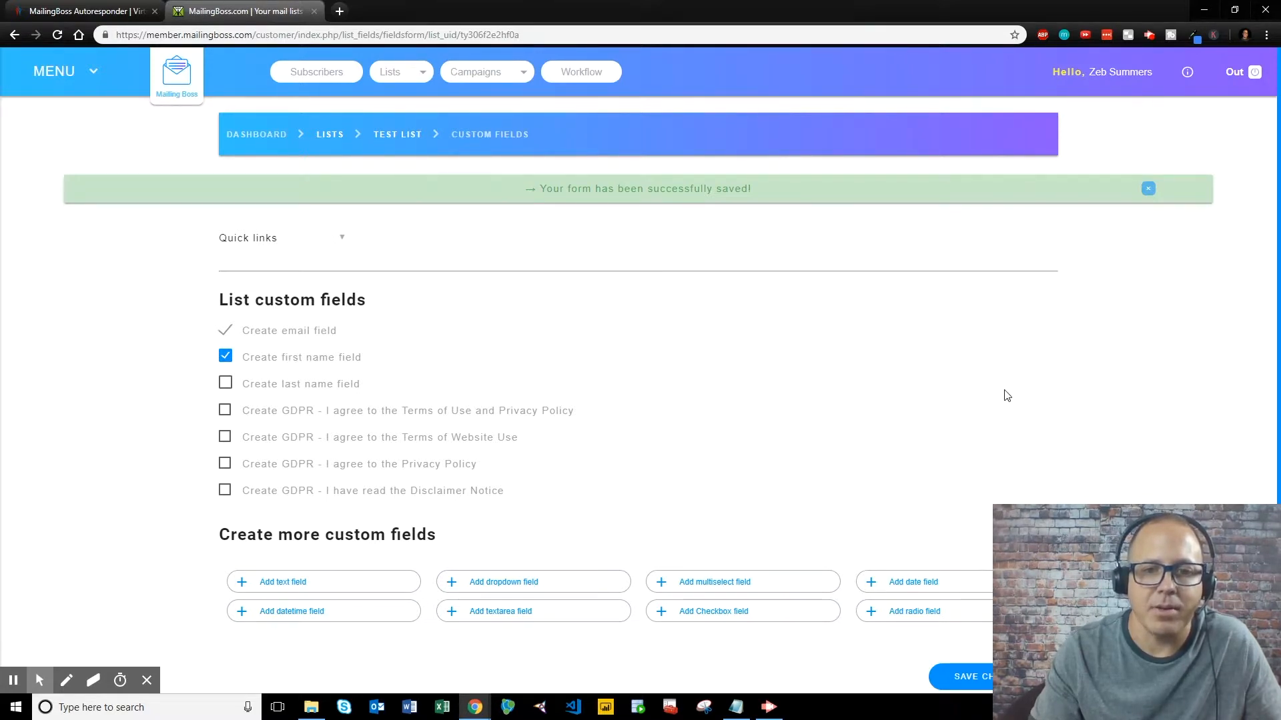
pyautogui.click(1003, 676)
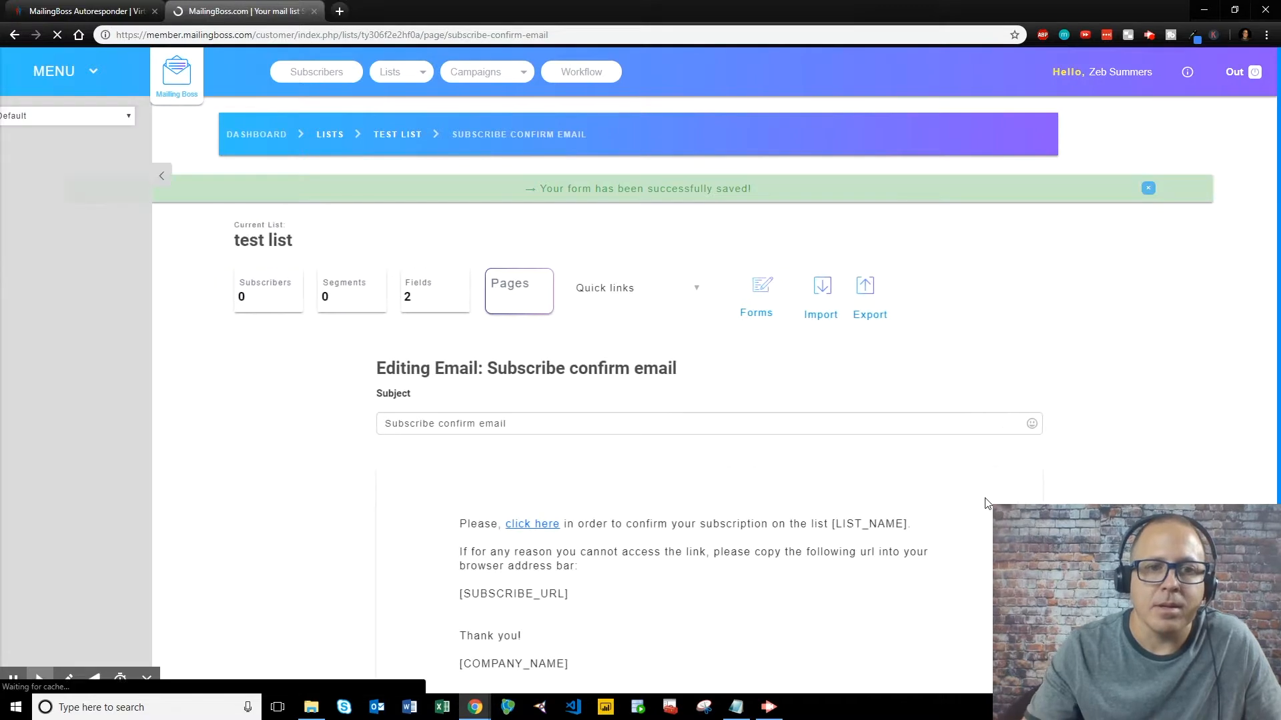
# Save the default Subscribe confirm email and the Pending subscribe page without editing them
pyautogui.scroll(-2, 768, 410)
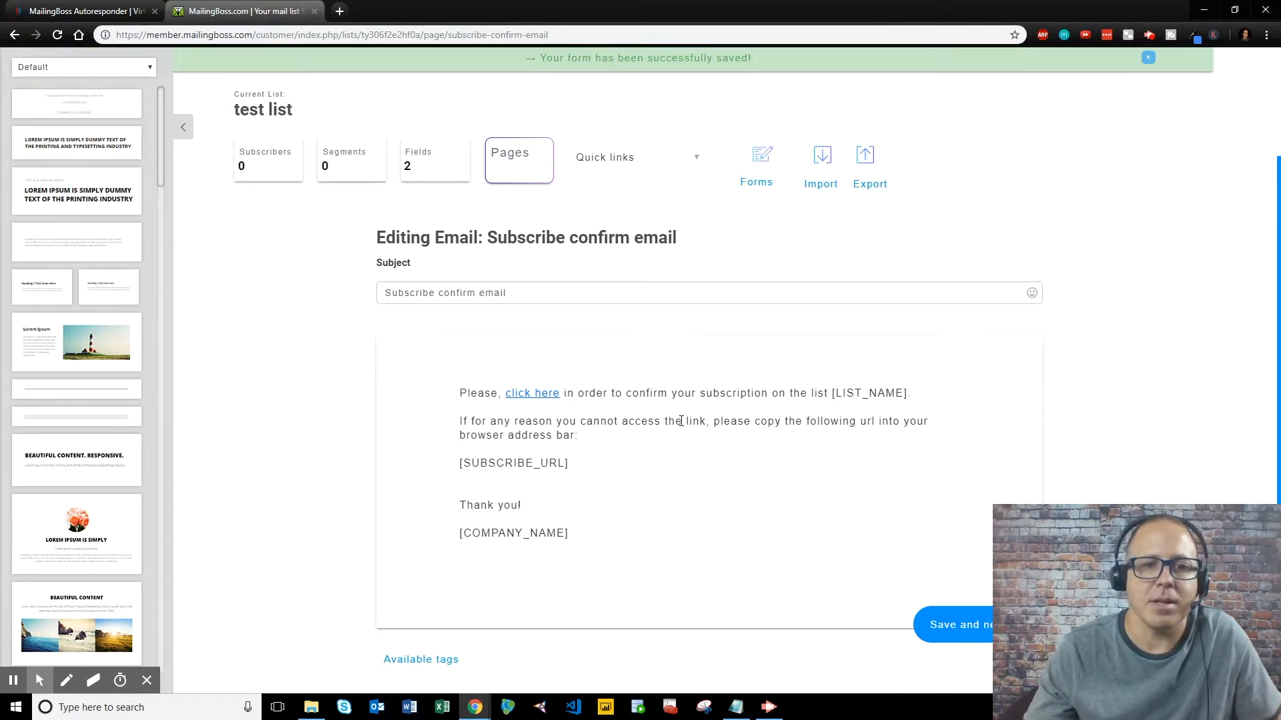
pyautogui.click(960, 627)
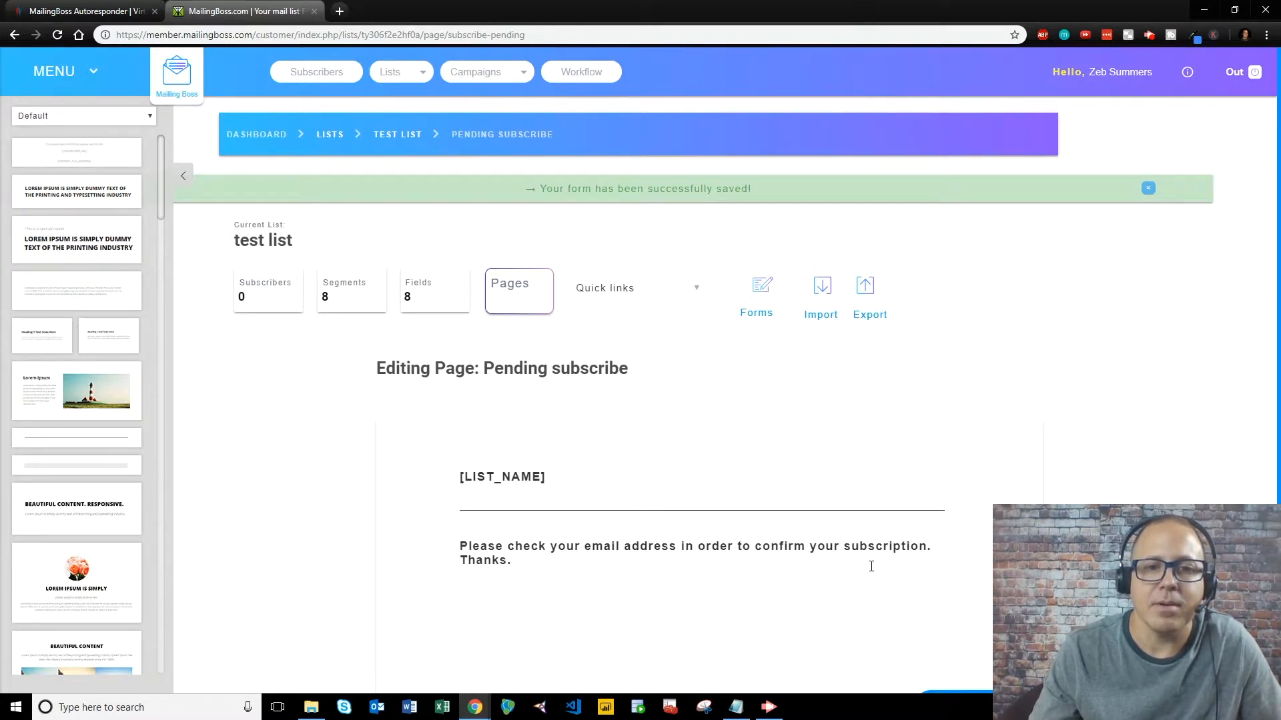
pyautogui.scroll(-2, 760, 520)
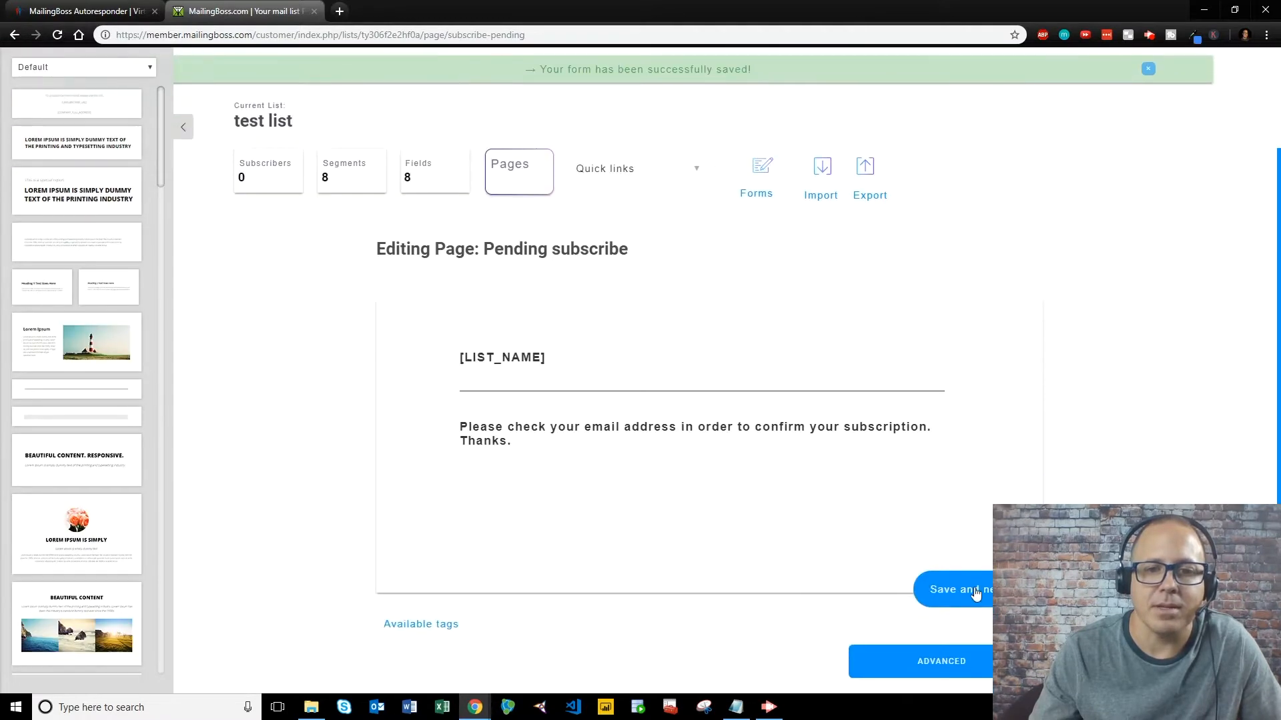
pyautogui.click(966, 602)
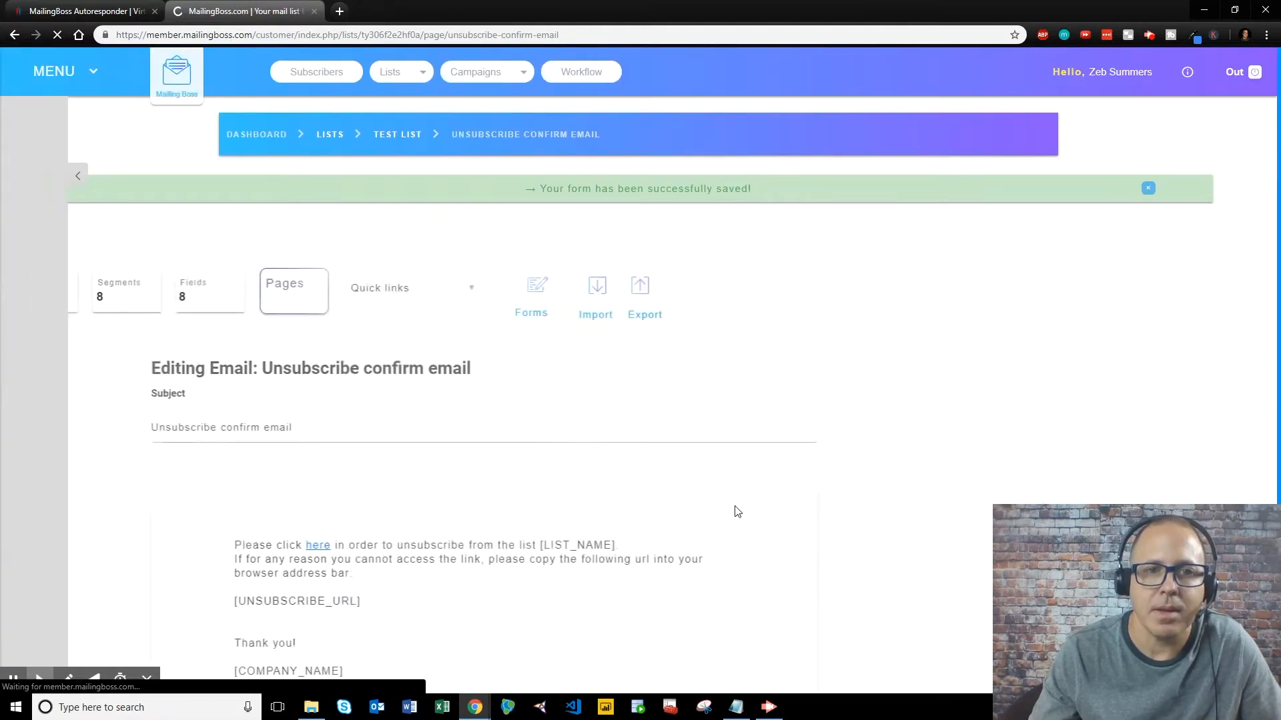
# Save the default Unsubscribe confirm email and Welcome email to complete the list setup
pyautogui.scroll(-1, 613, 480)
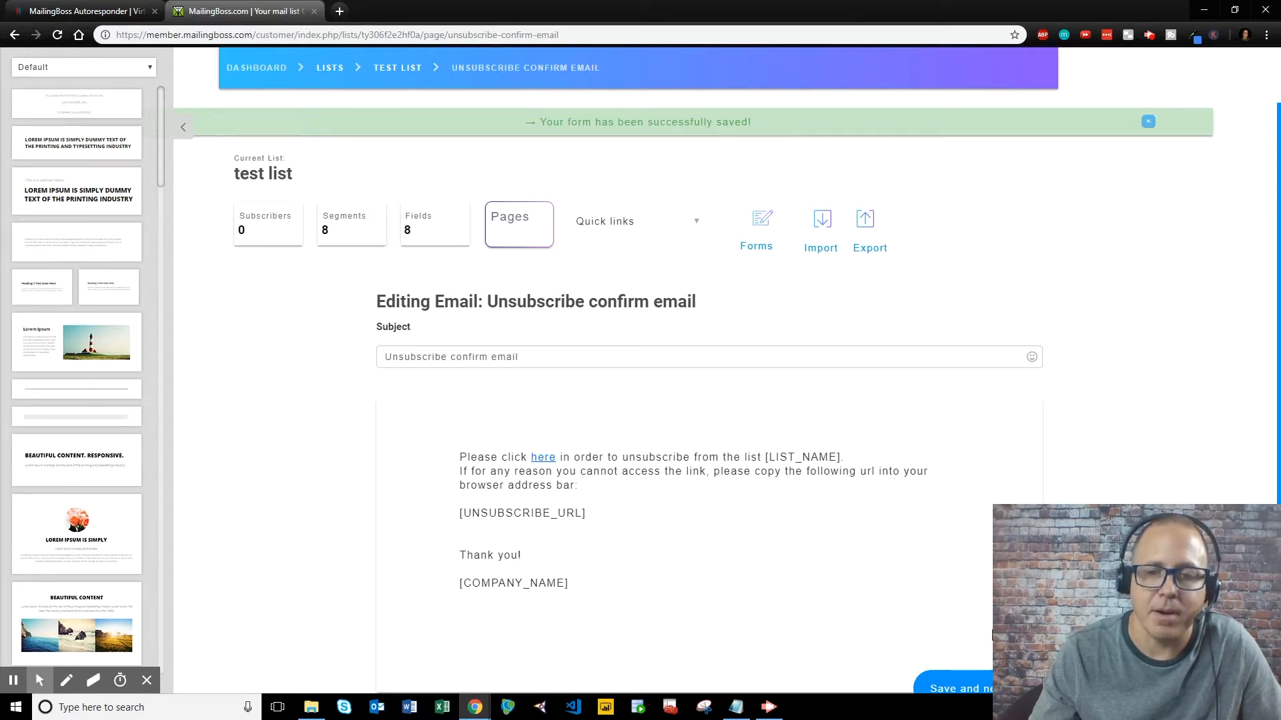
pyautogui.click(984, 692)
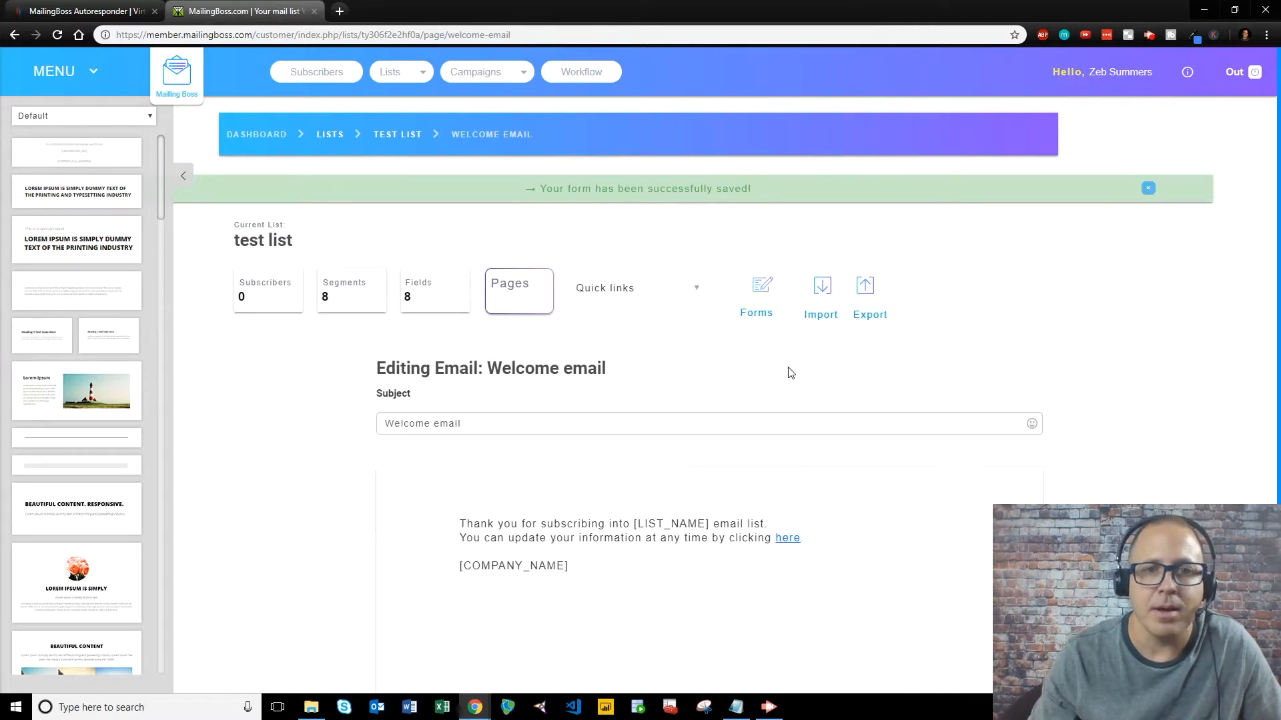
pyautogui.scroll(-1, 786, 369)
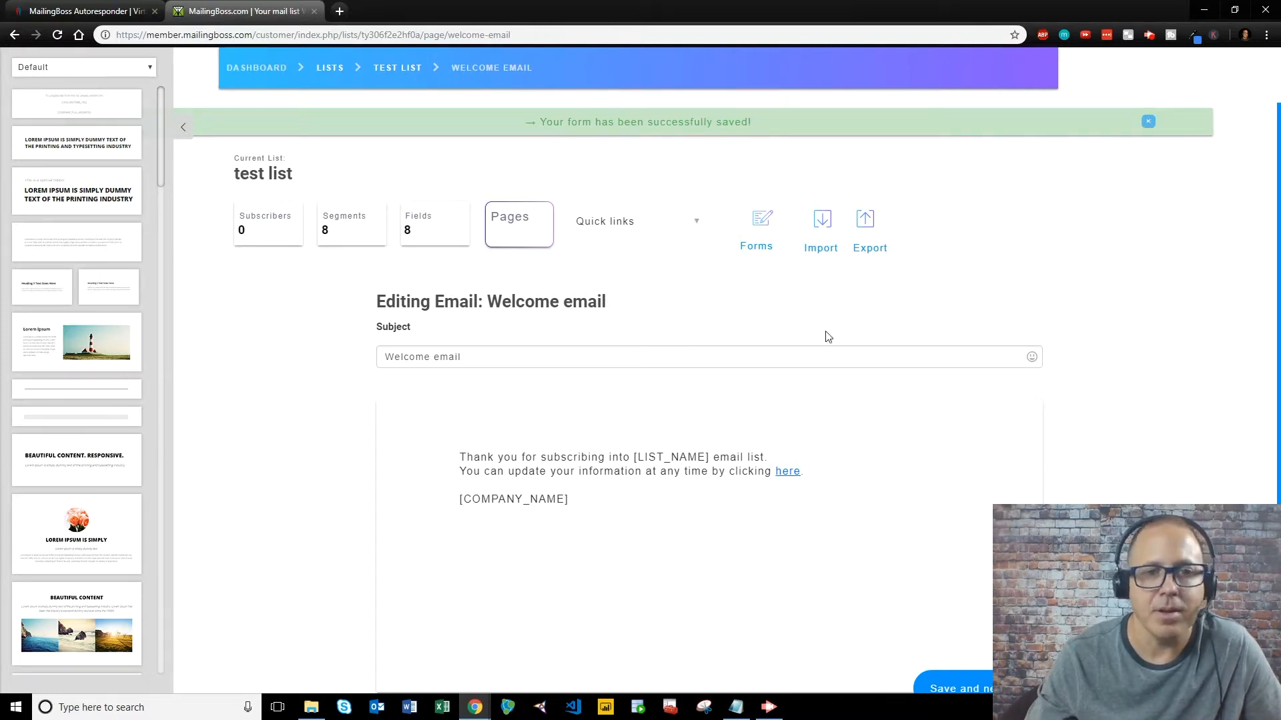
pyautogui.click(964, 690)
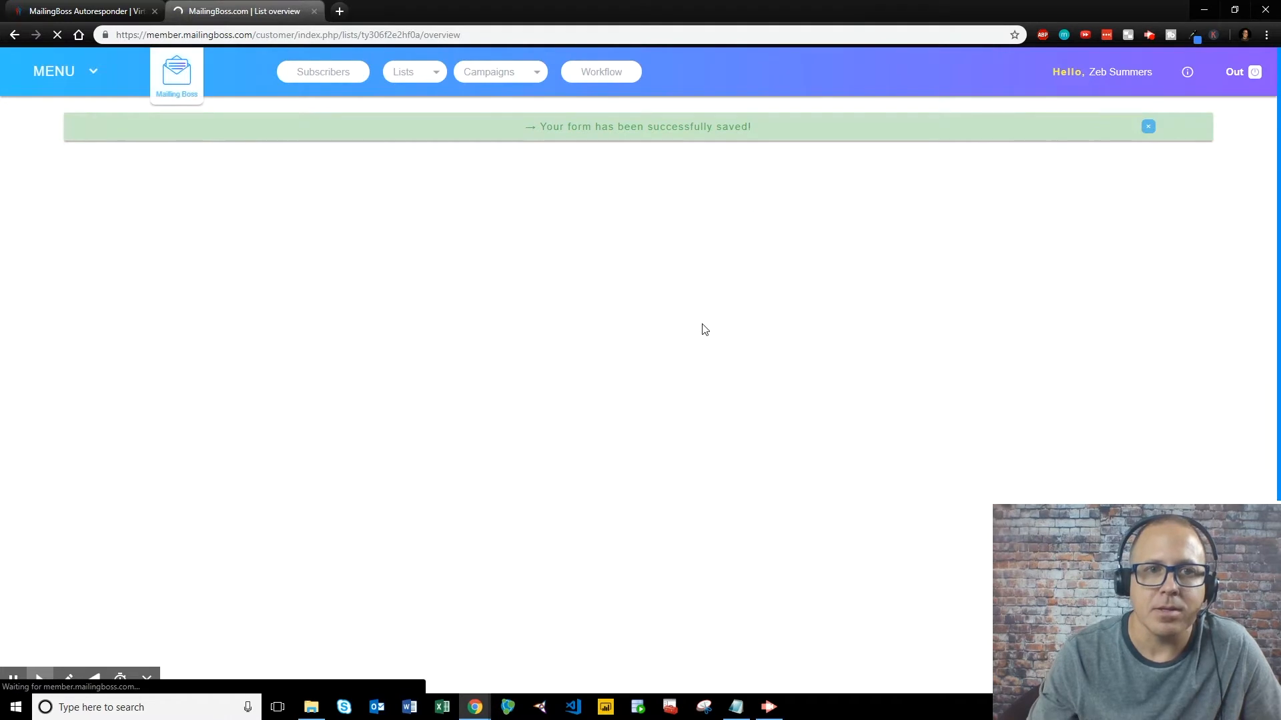
# Return to the overview of all subscriber lists and check the entry for the test list
pyautogui.click(405, 74)
pyautogui.click(392, 112)
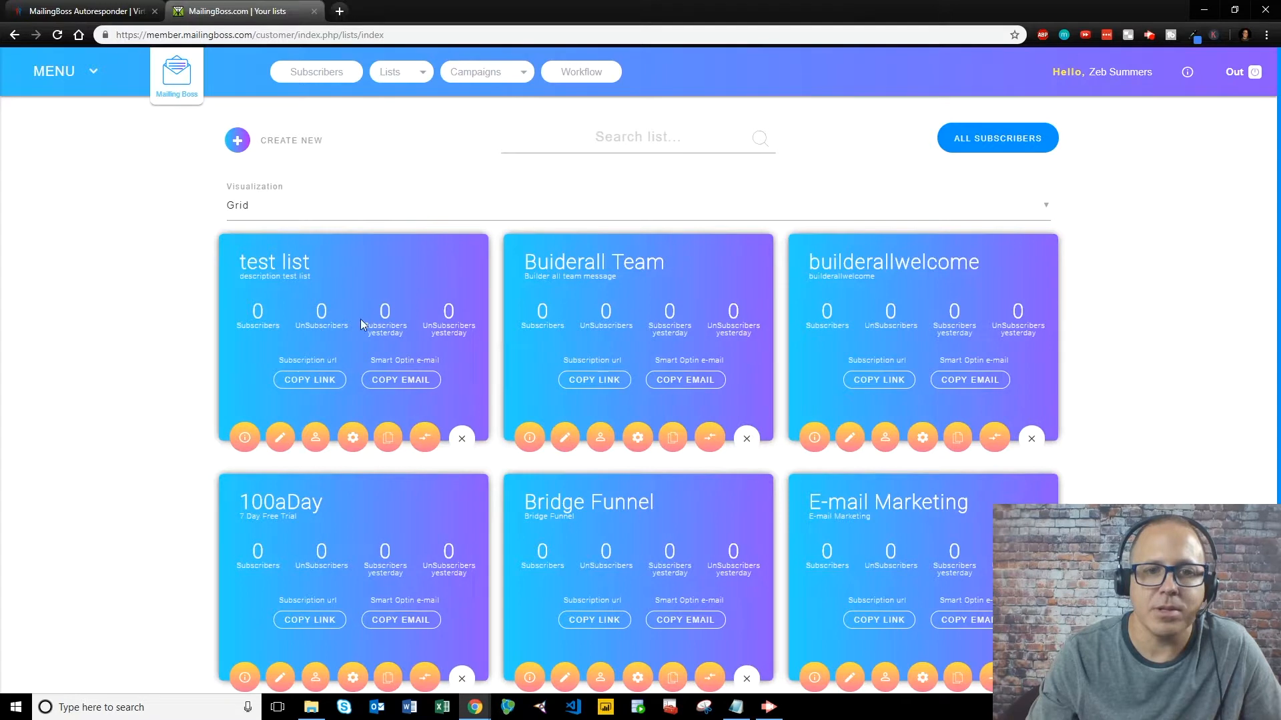
pyautogui.scroll(-1, 393, 313)
pyautogui.scroll(1, 398, 349)
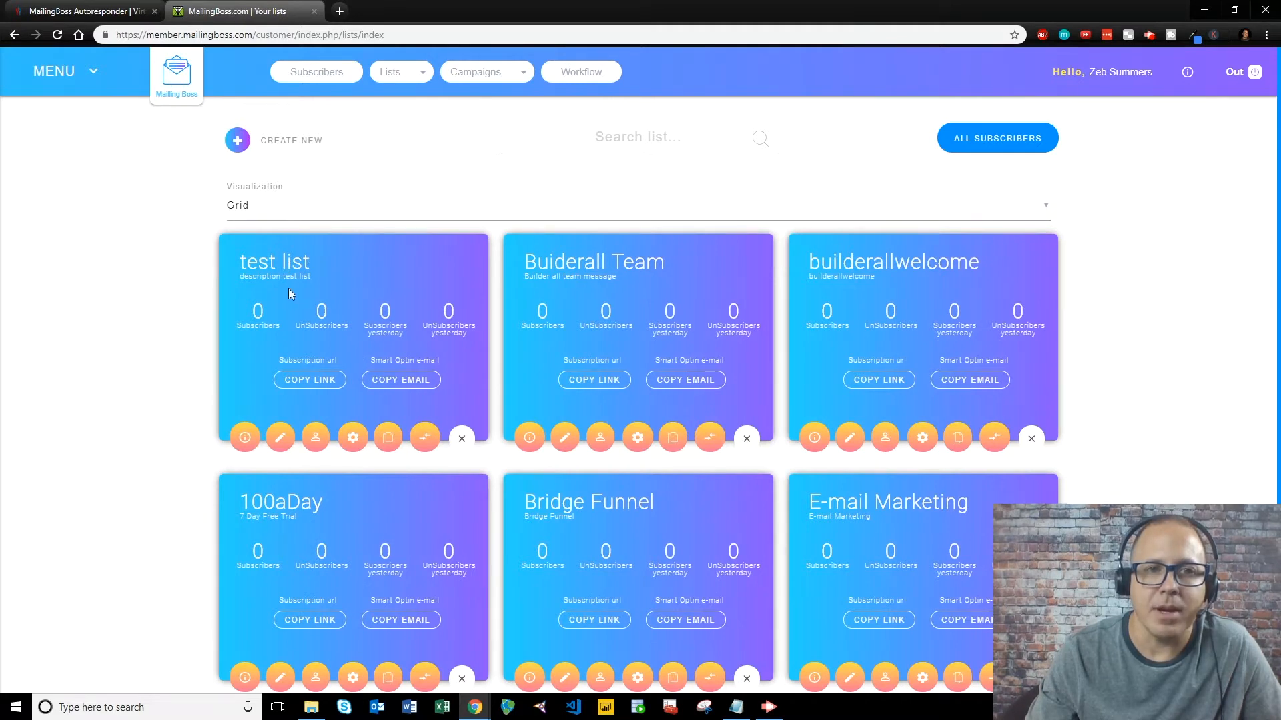
# Start a new email sequence campaign and name it "test message 1"
pyautogui.moveTo(503, 72)
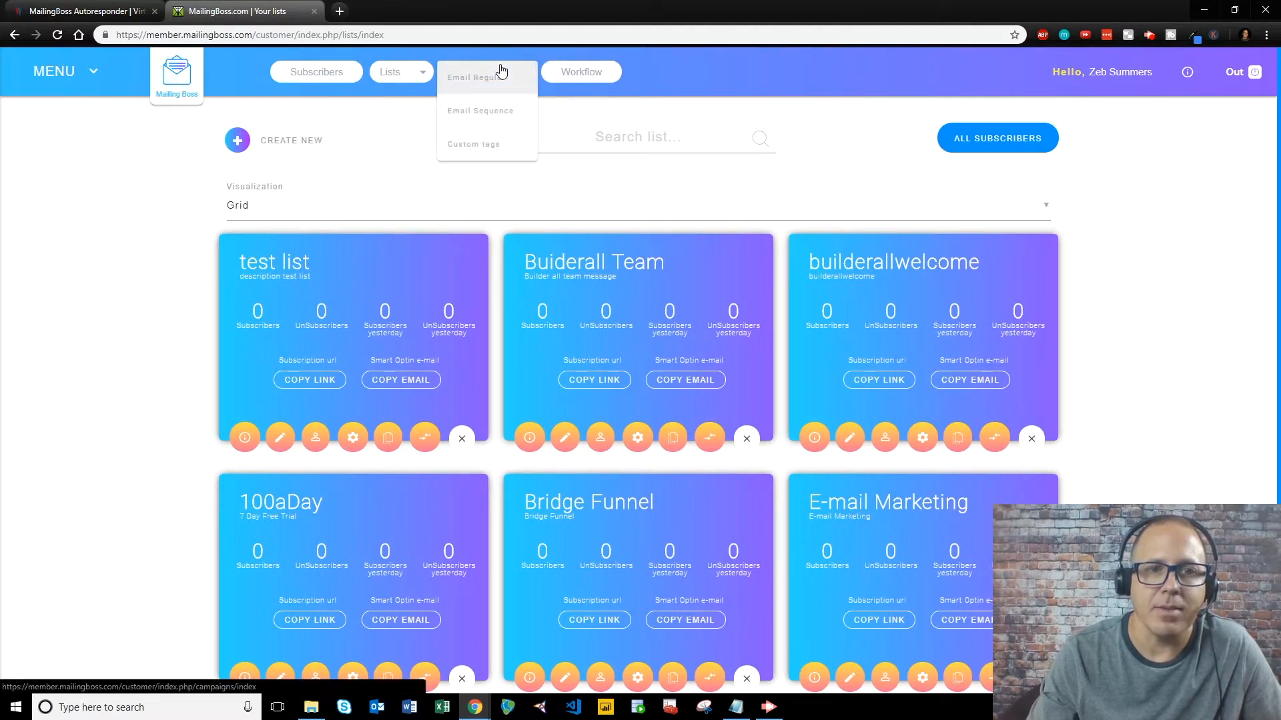
pyautogui.click(494, 113)
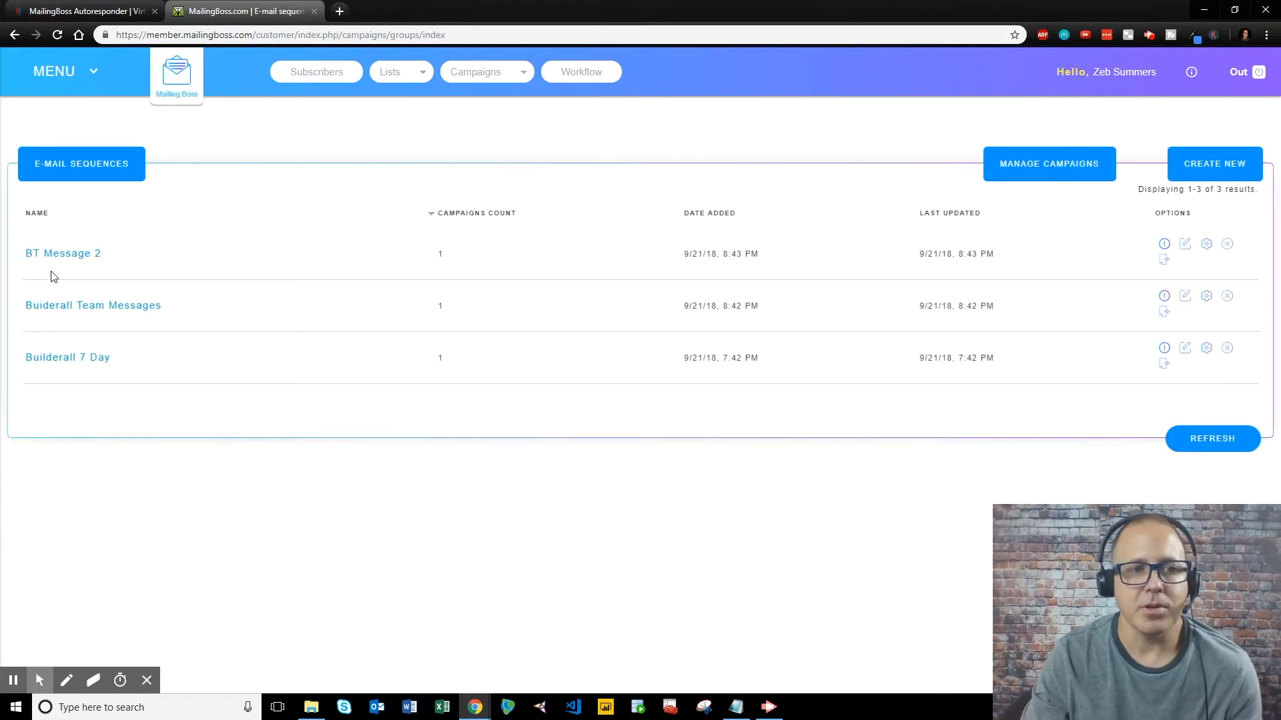
pyautogui.click(1231, 163)
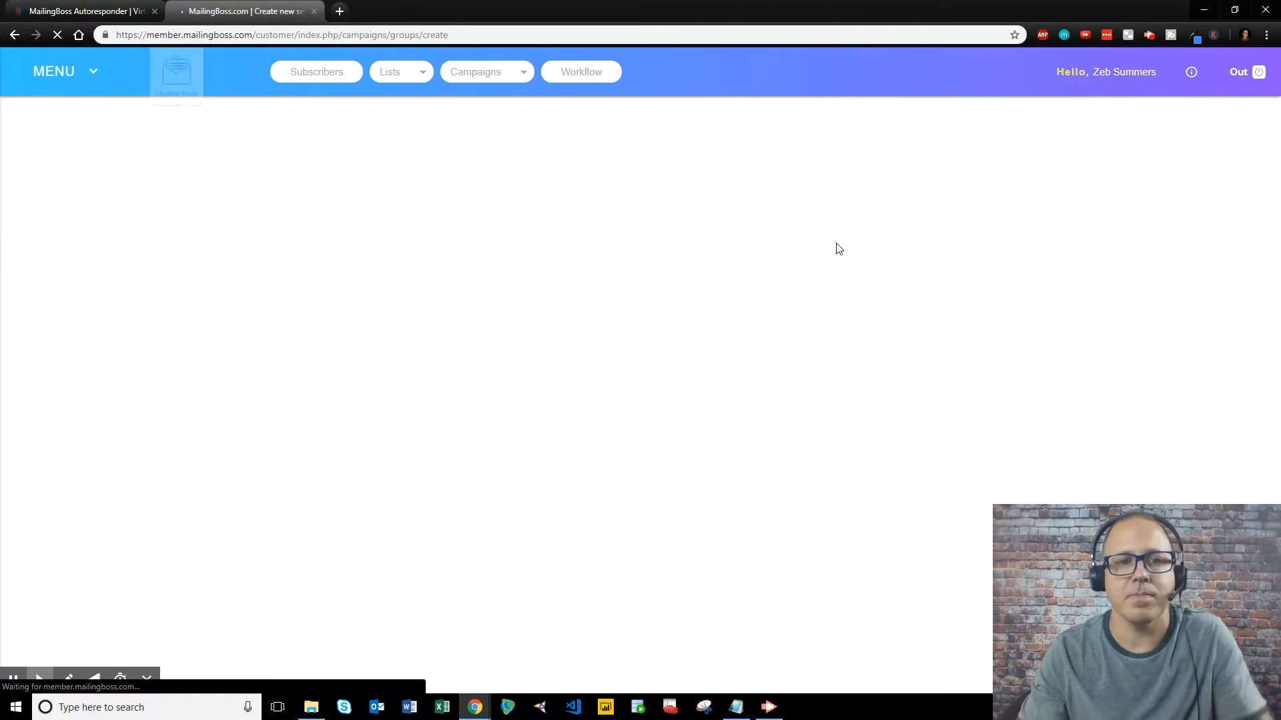
pyautogui.click(280, 220)
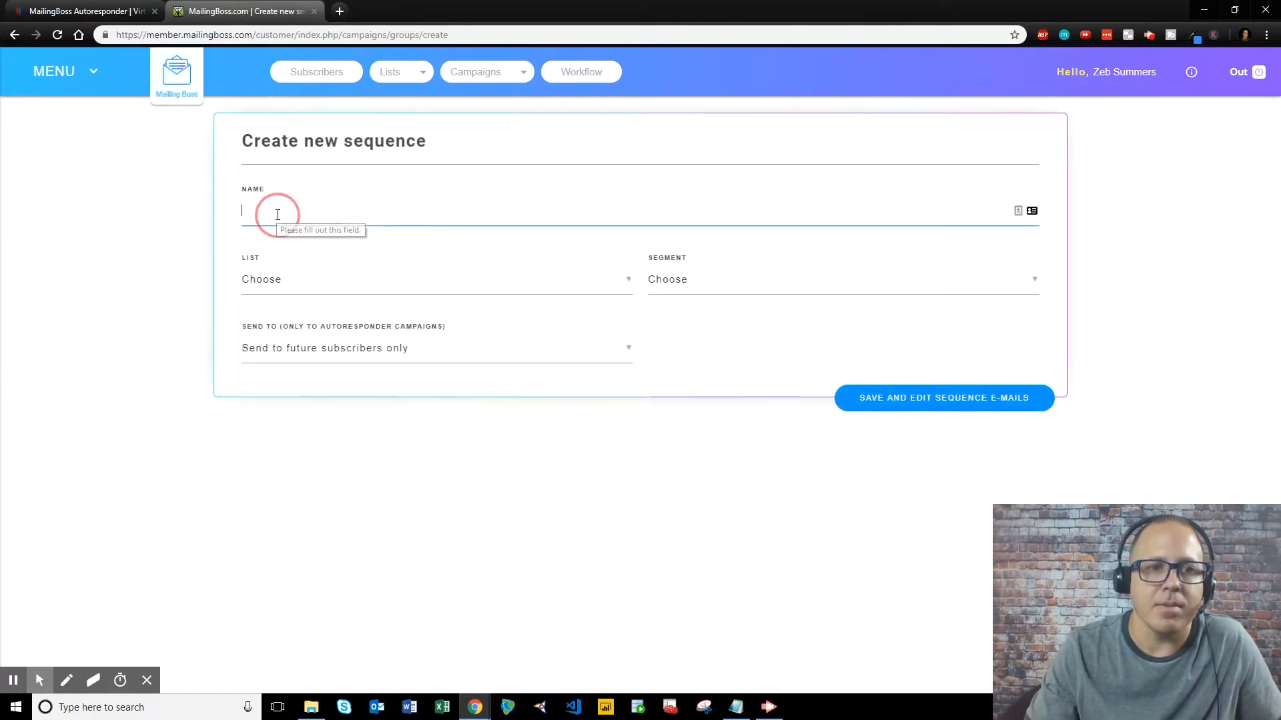
pyautogui.write('test ')
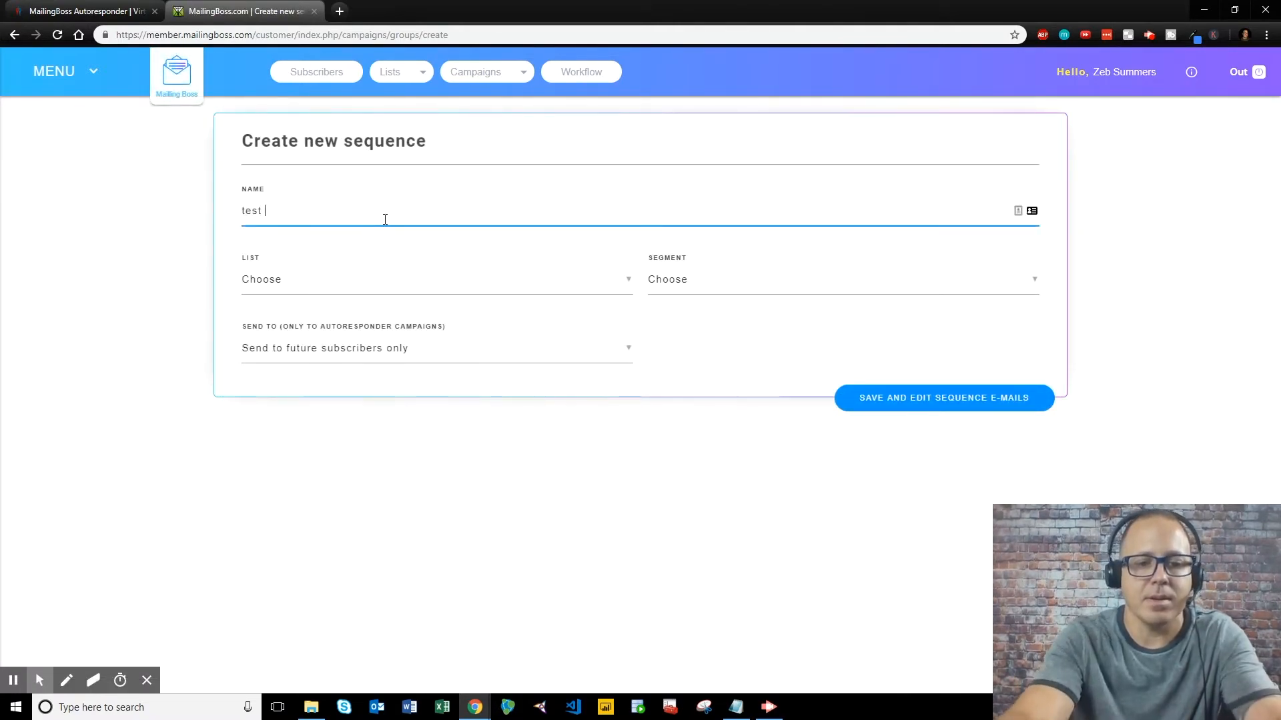
pyautogui.write('message 1')
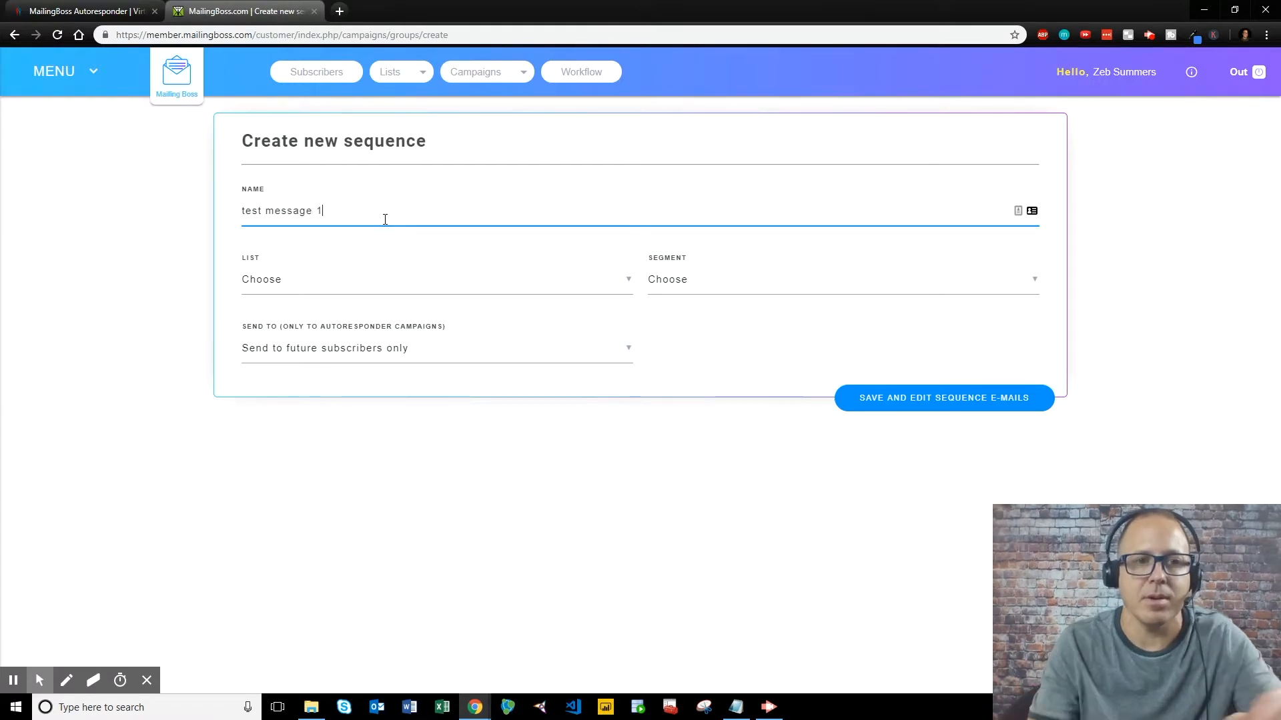
# Assign the sequence to the test list without choosing a segment, then save it and proceed to its emails
pyautogui.click(332, 281)
pyautogui.click(300, 314)
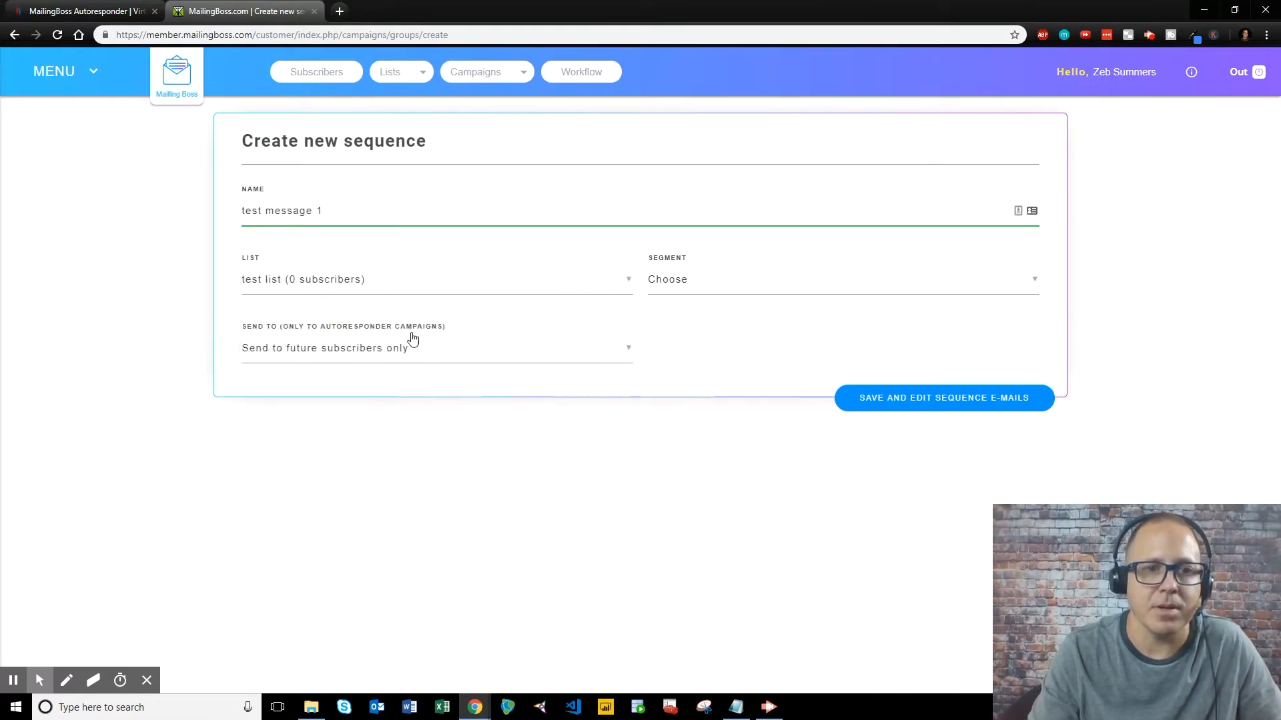
pyautogui.click(670, 289)
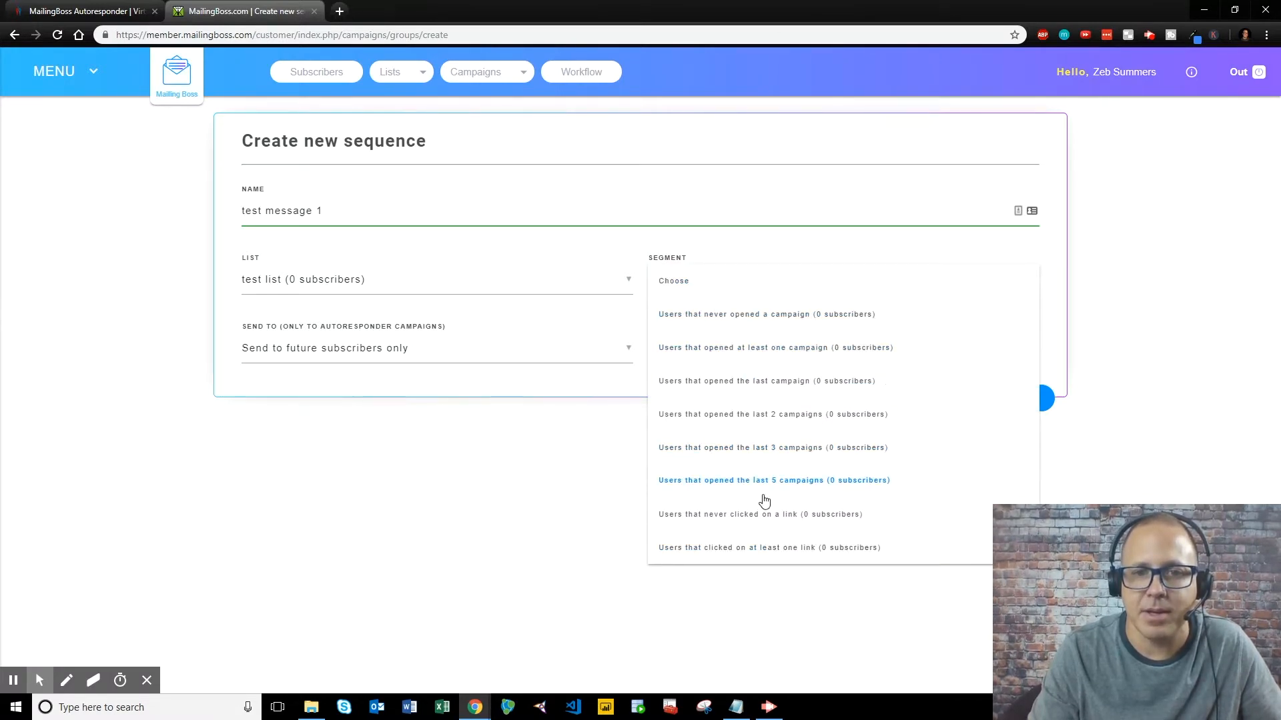
pyautogui.click(674, 283)
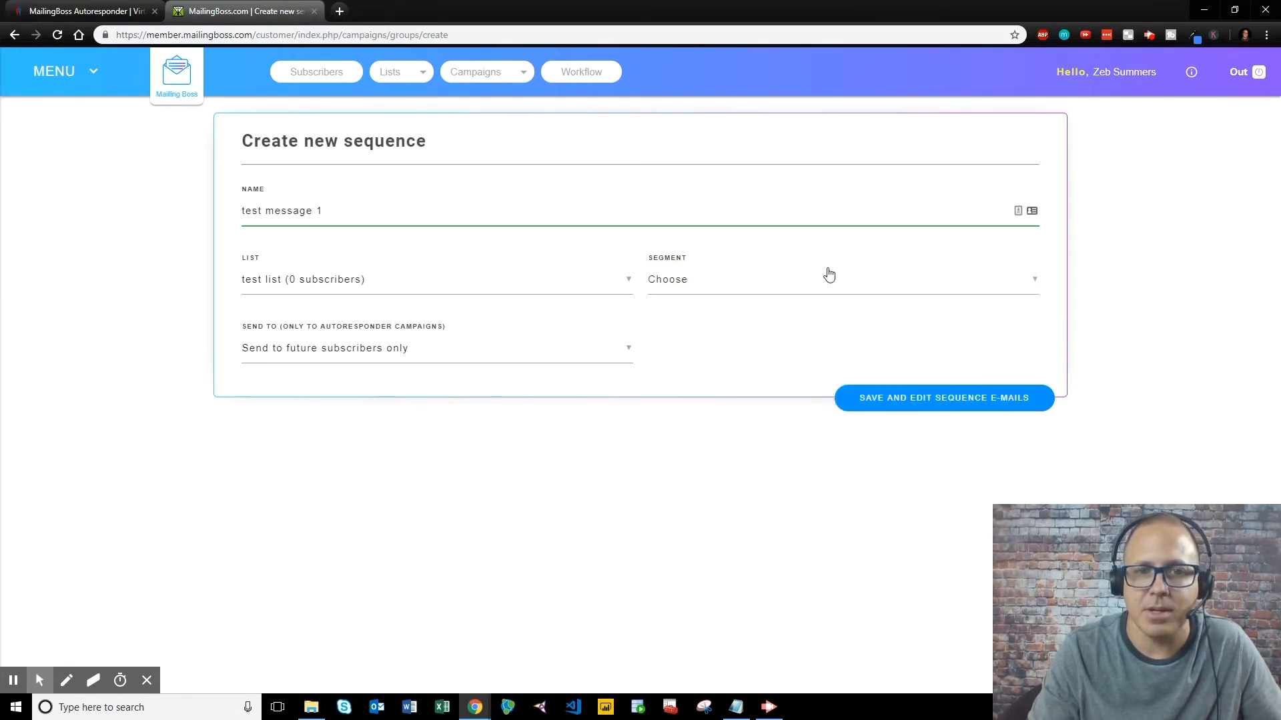
pyautogui.click(873, 409)
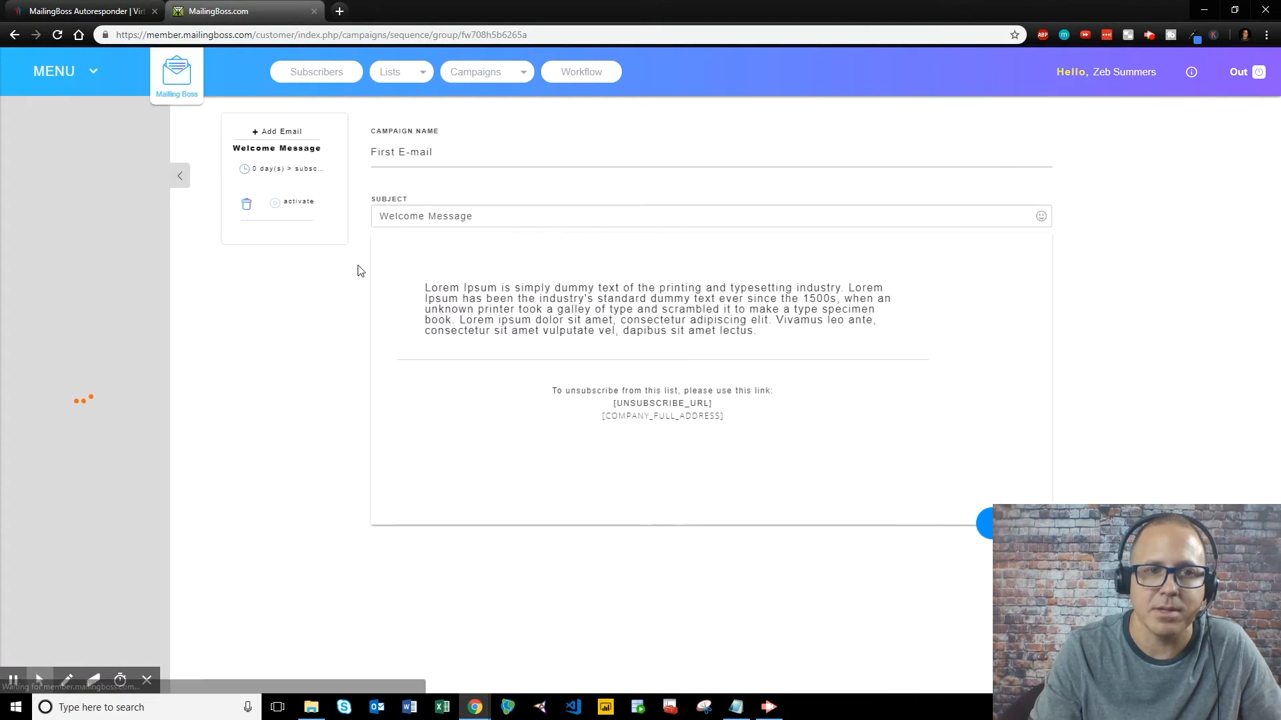
# Review the Welcome Message email's campaign options, including the autoresponder time units, and close them without saving
pyautogui.click(269, 177)
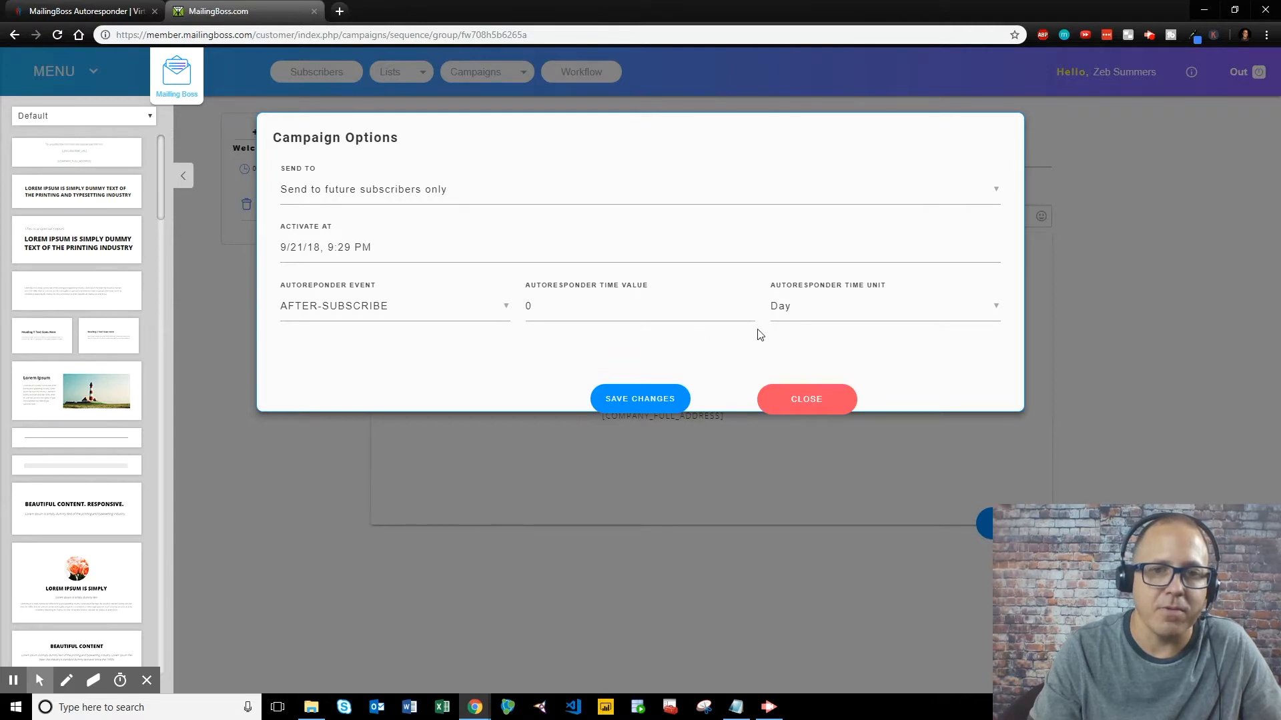
pyautogui.click(819, 311)
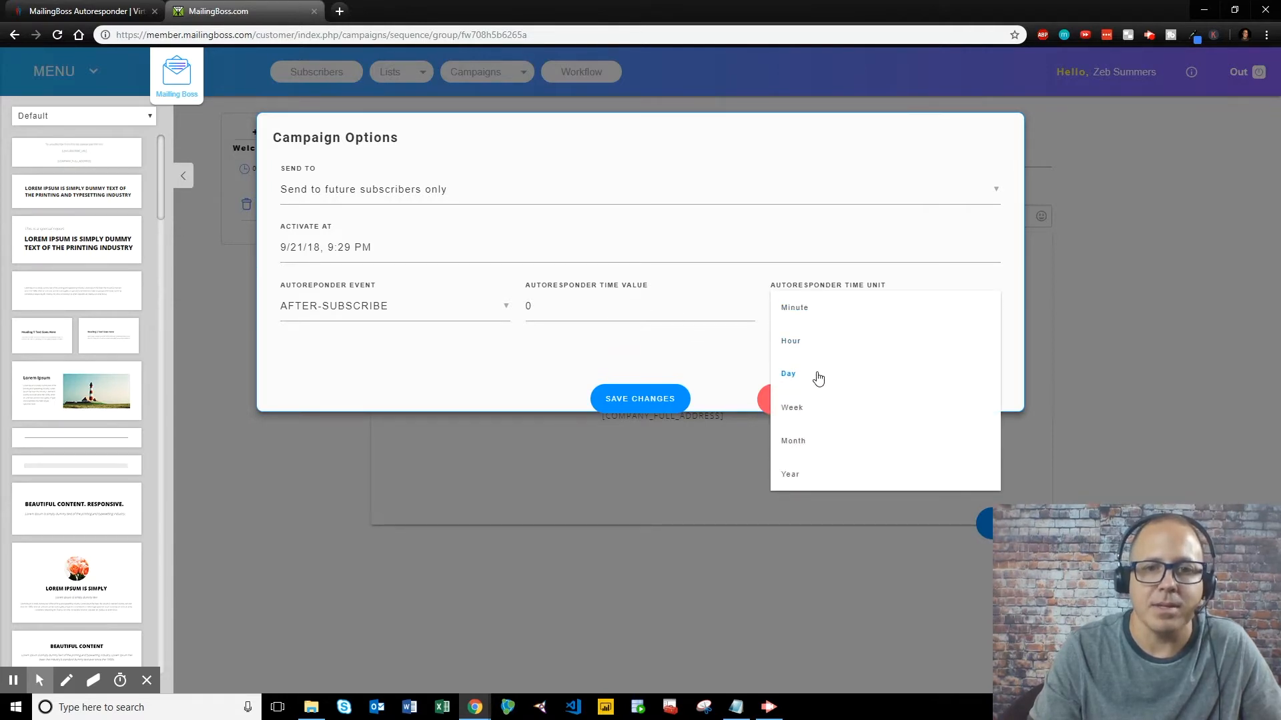
pyautogui.click(691, 350)
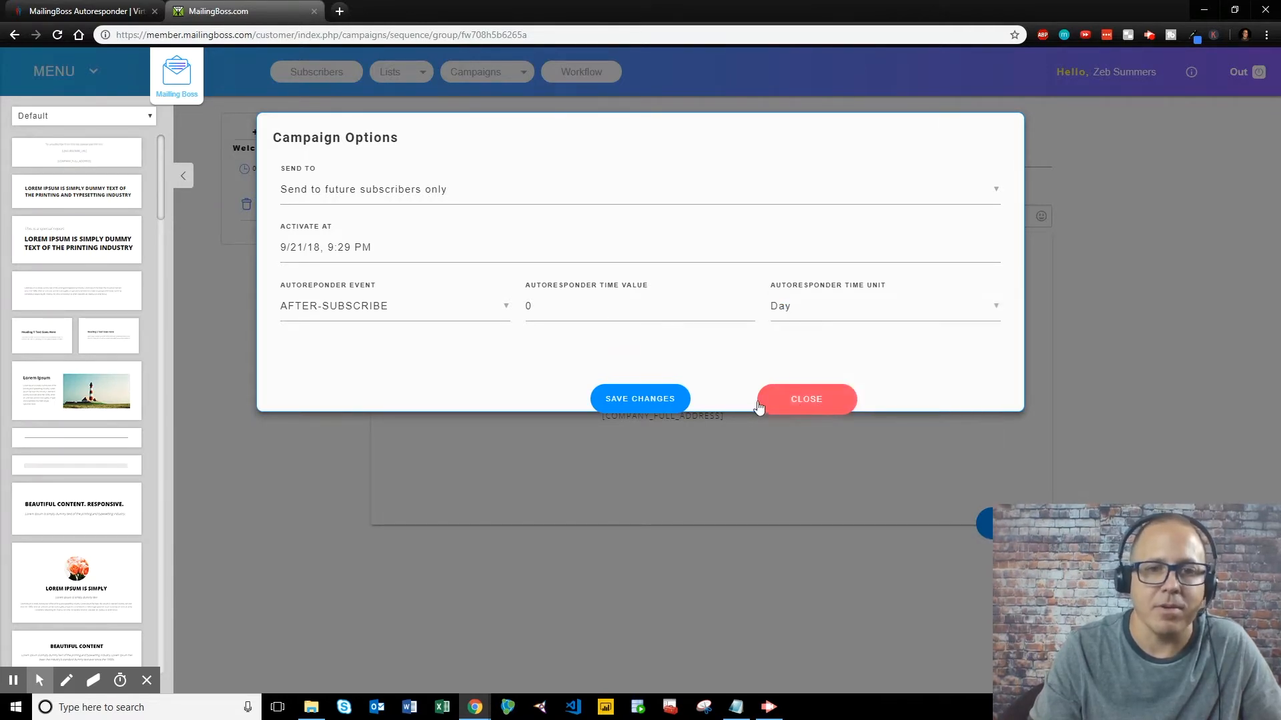
pyautogui.click(803, 403)
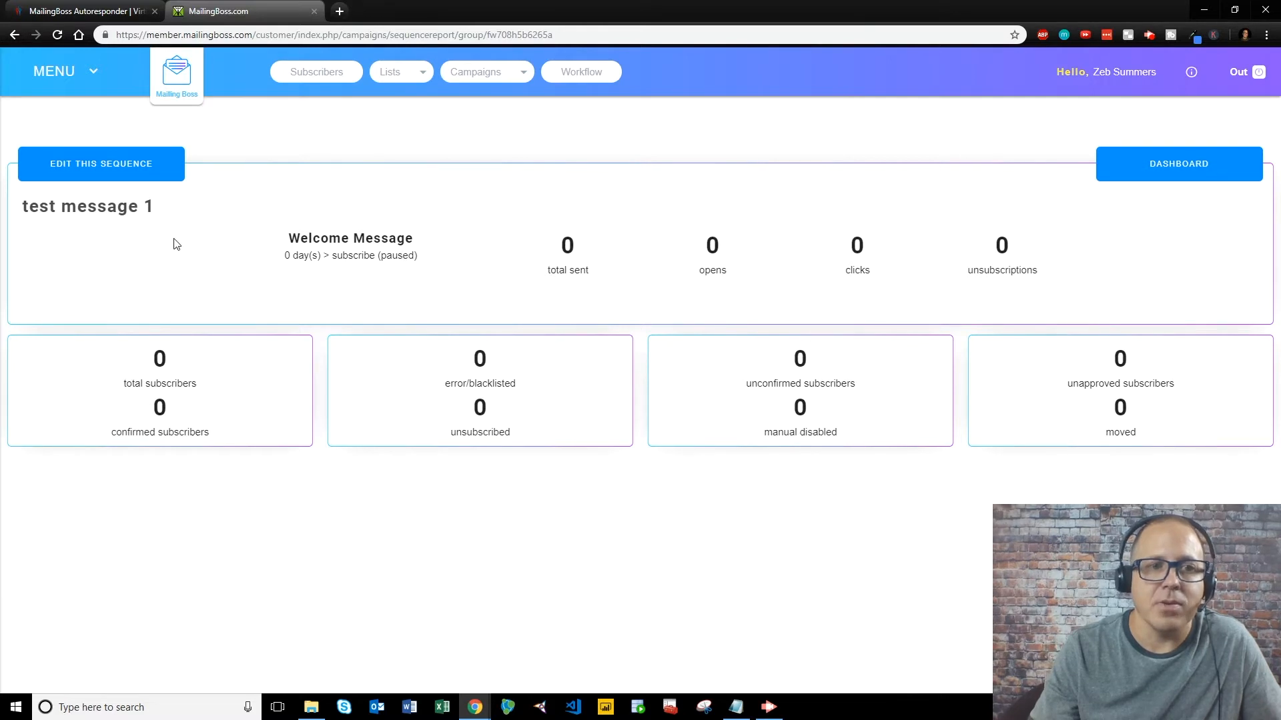
# Leave the test message 1 sequence report and return to the MailingBoss dashboard
pyautogui.click(499, 80)
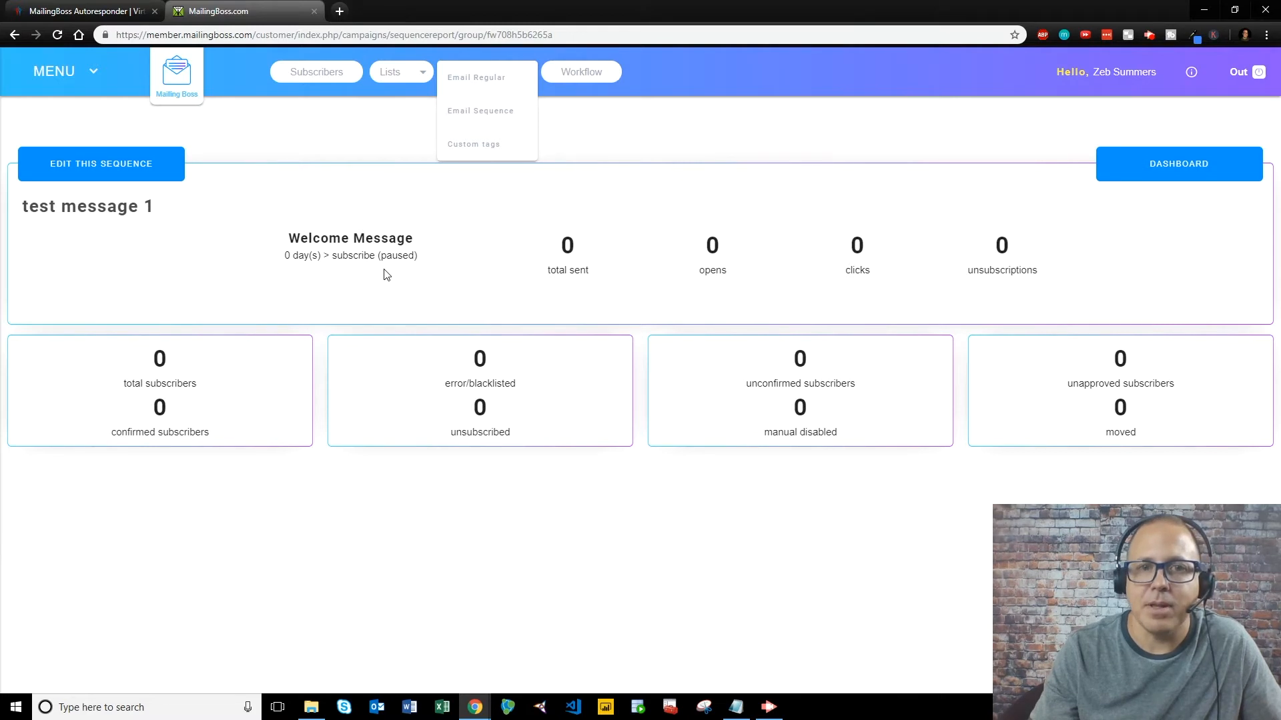
pyautogui.click(885, 136)
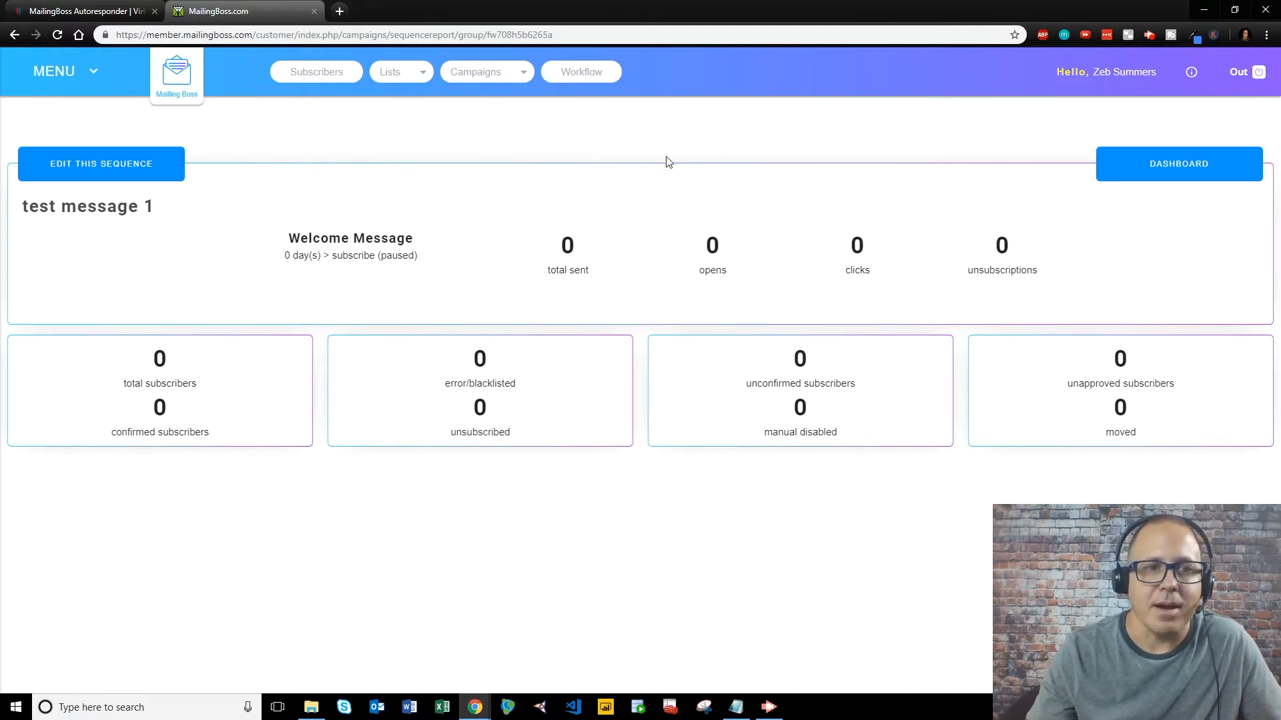
pyautogui.click(1129, 166)
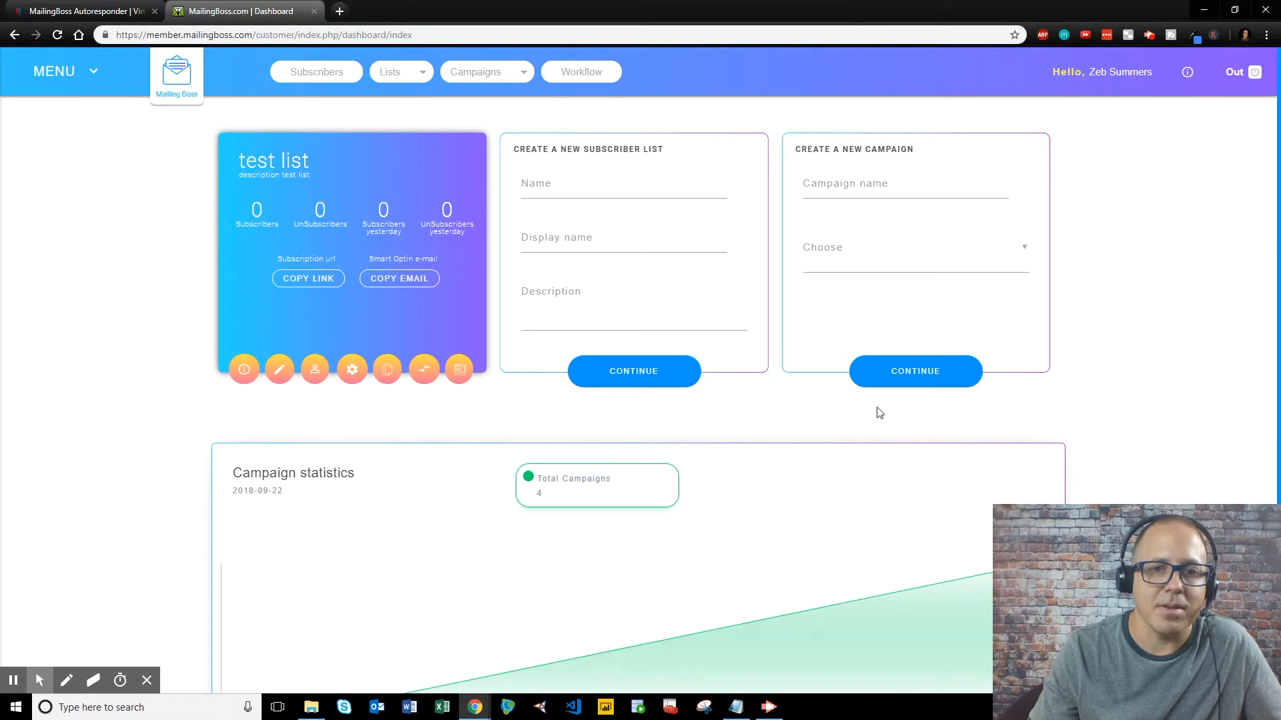
pyautogui.click(1186, 71)
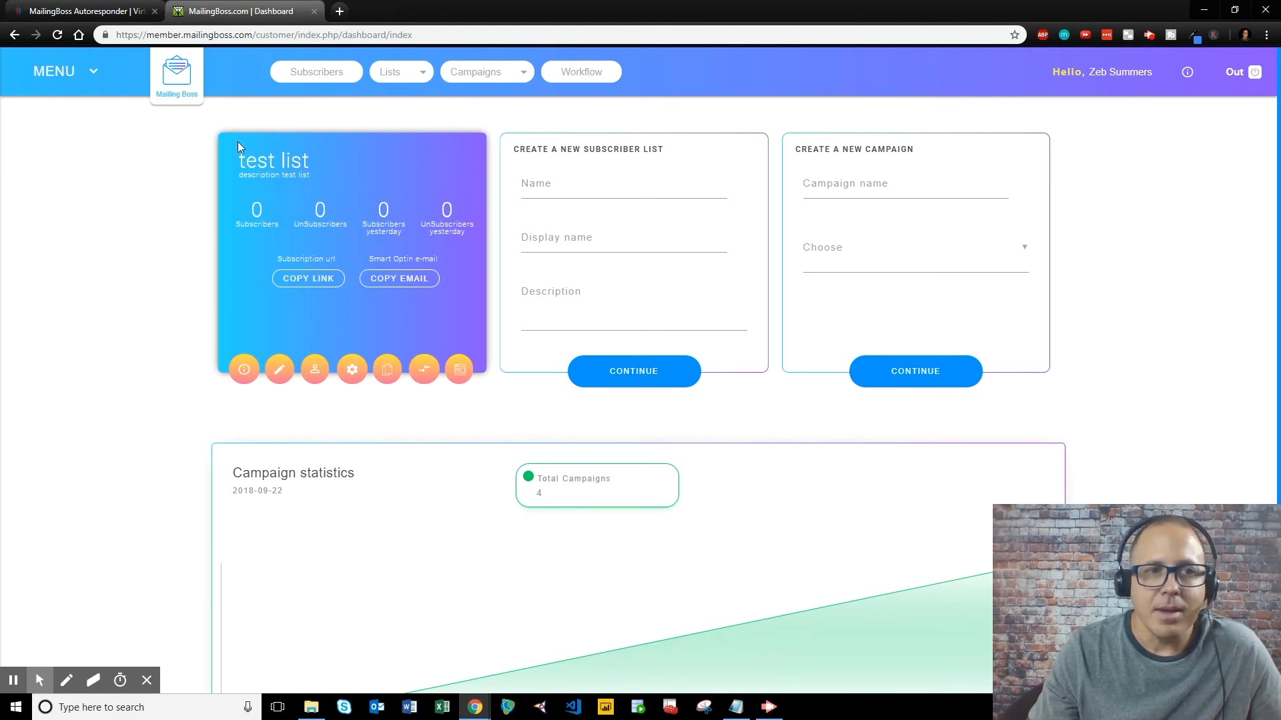
# Switch to the Builderall office page and expand the list of available builders
pyautogui.click(53, 11)
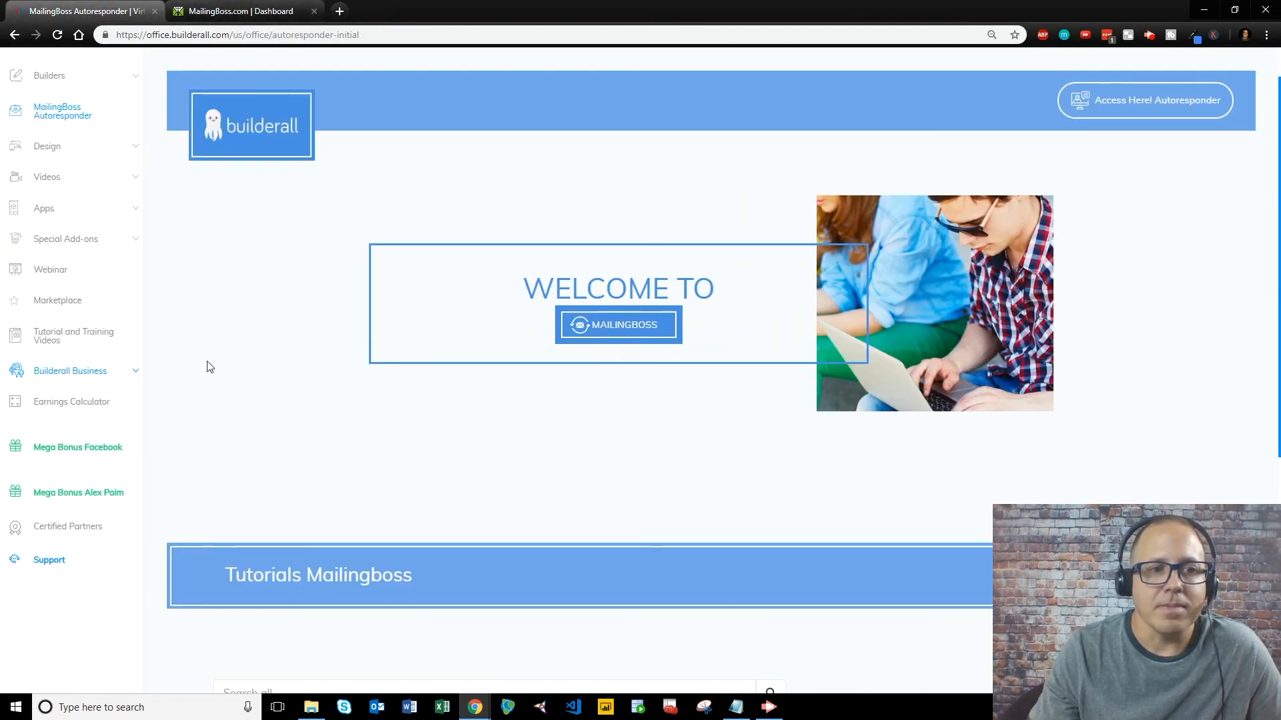
pyautogui.scroll(1, 227, 443)
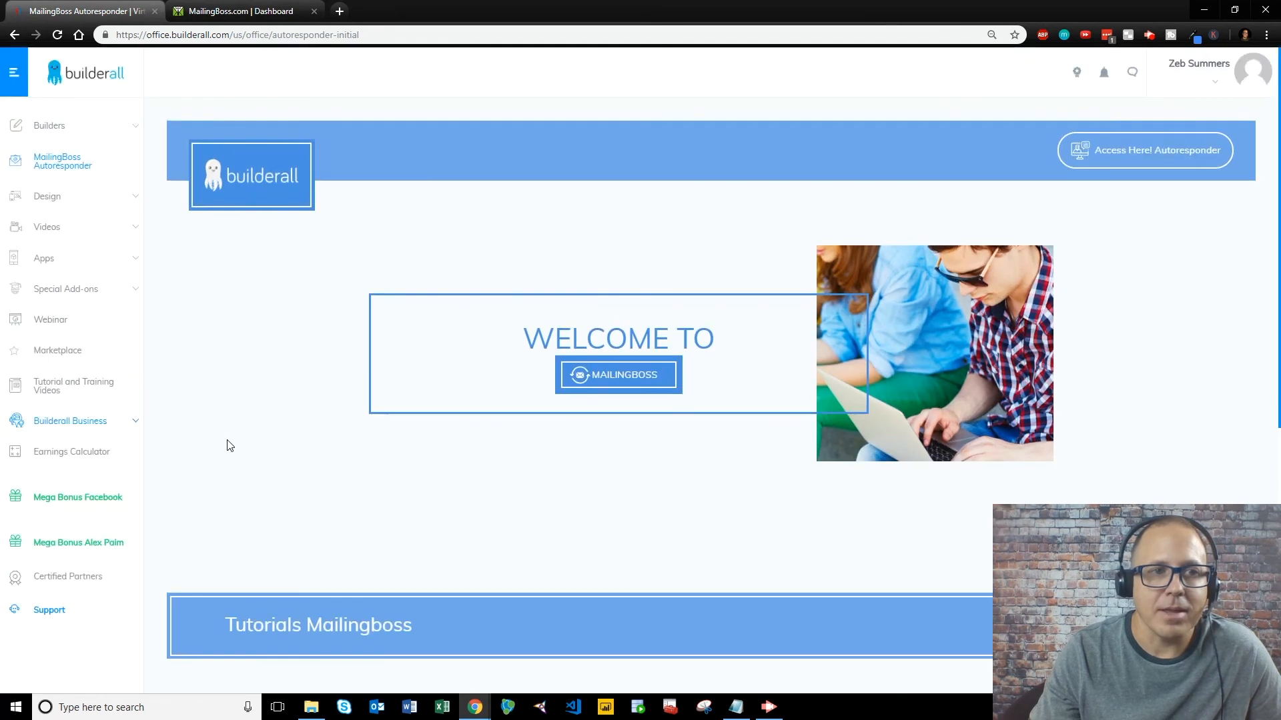
pyautogui.click(50, 130)
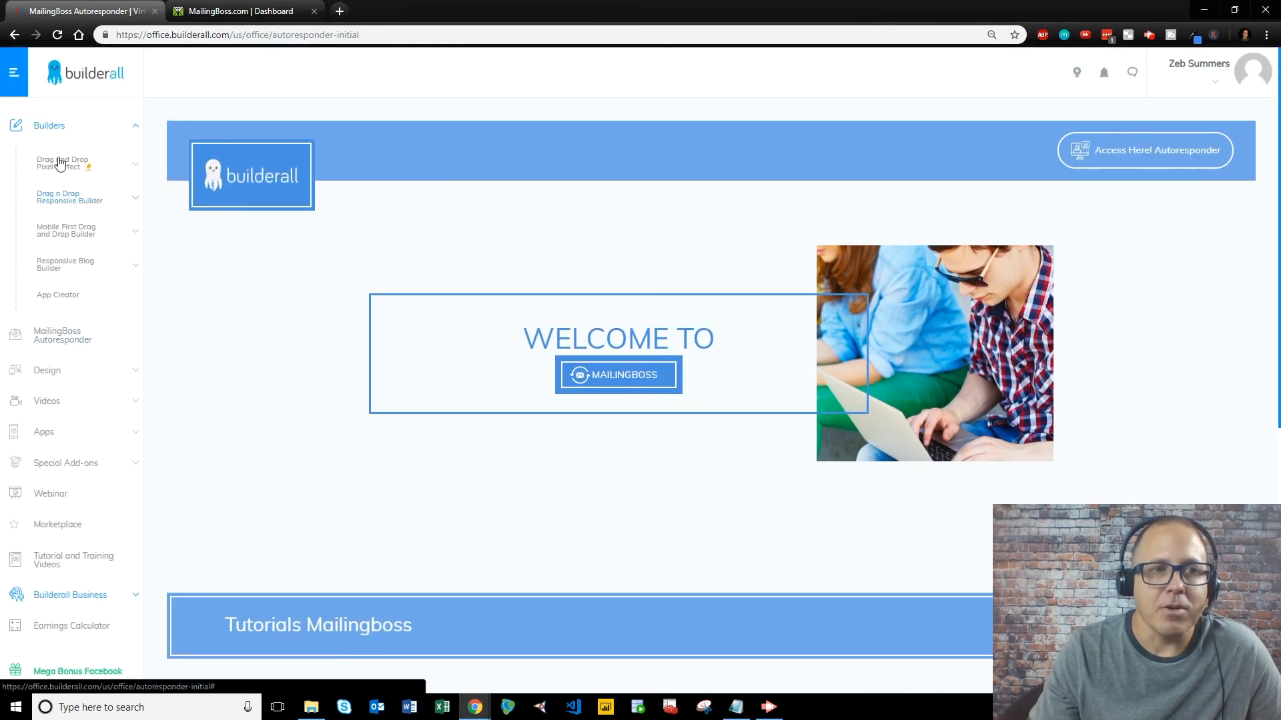